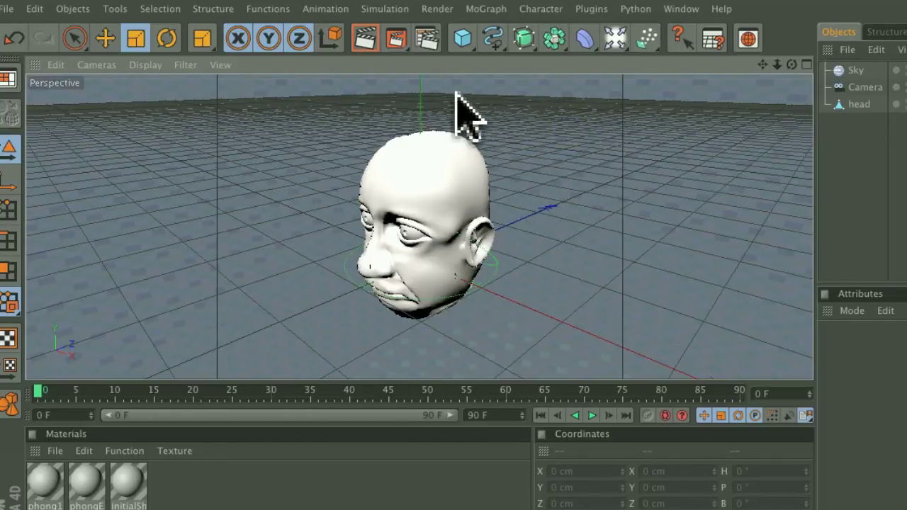
Save renders to the Desktop as headBeauty in TARGA format with an alpha channel
left_click(437, 8)
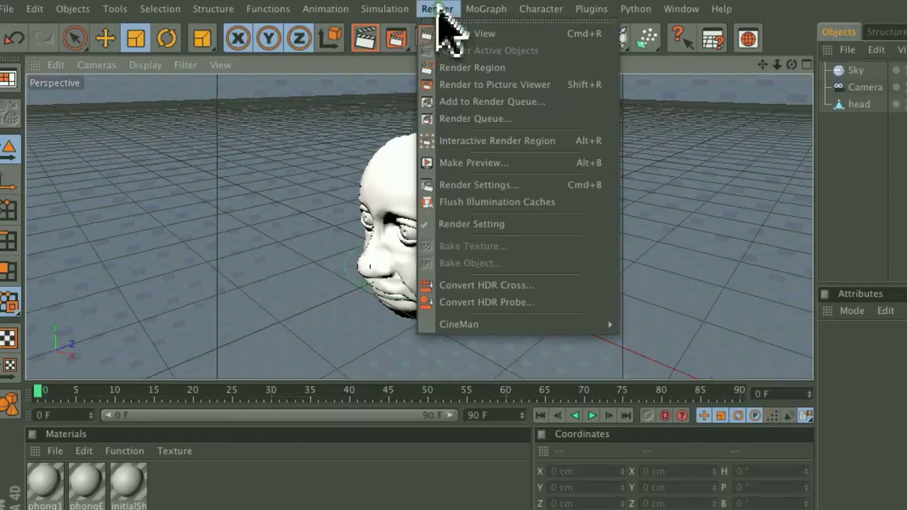
left_click(505, 186)
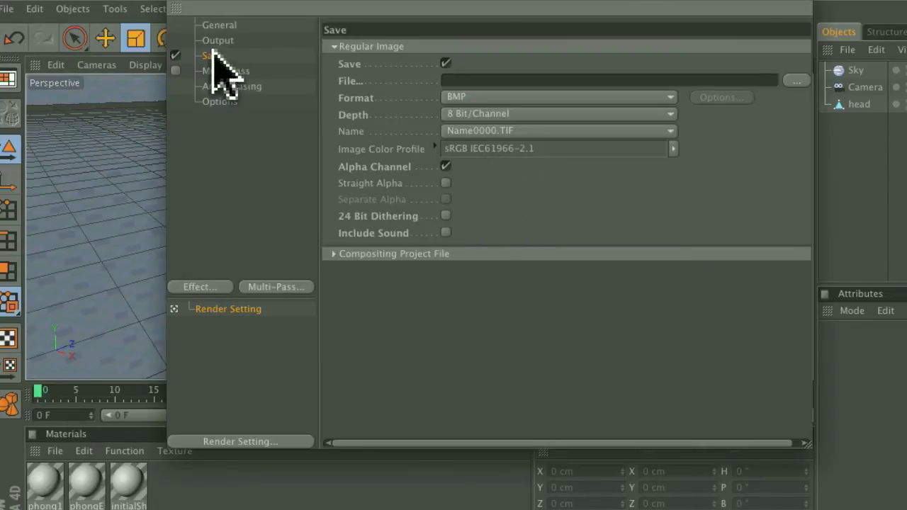
left_click(797, 80)
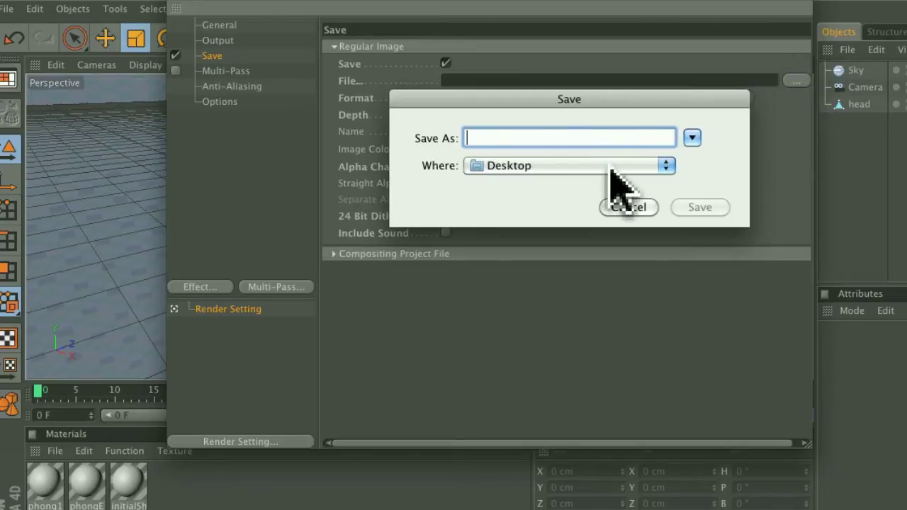
type("headBeauty")
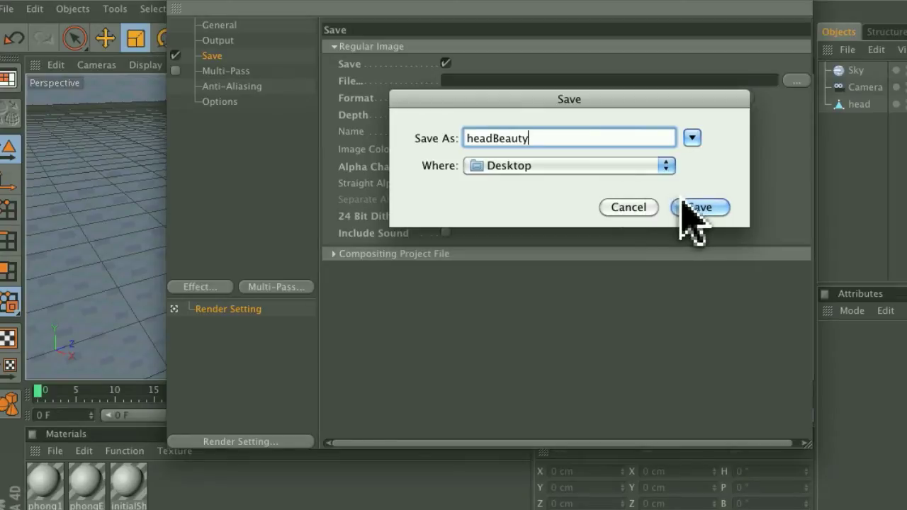
left_click(696, 207)
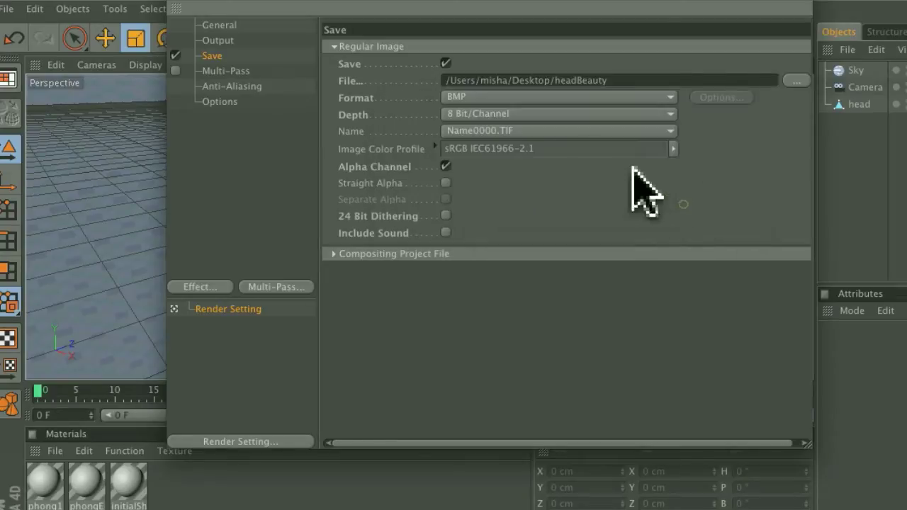
left_click(542, 97)
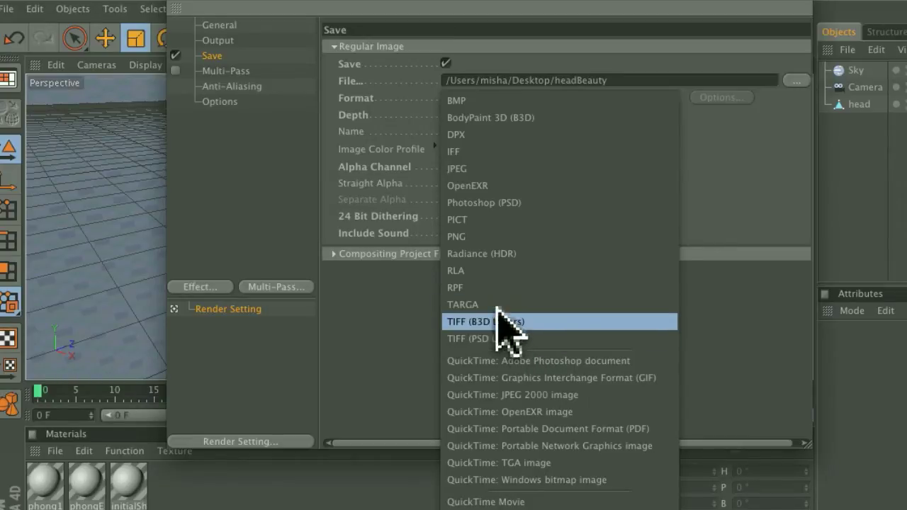
left_click(462, 306)
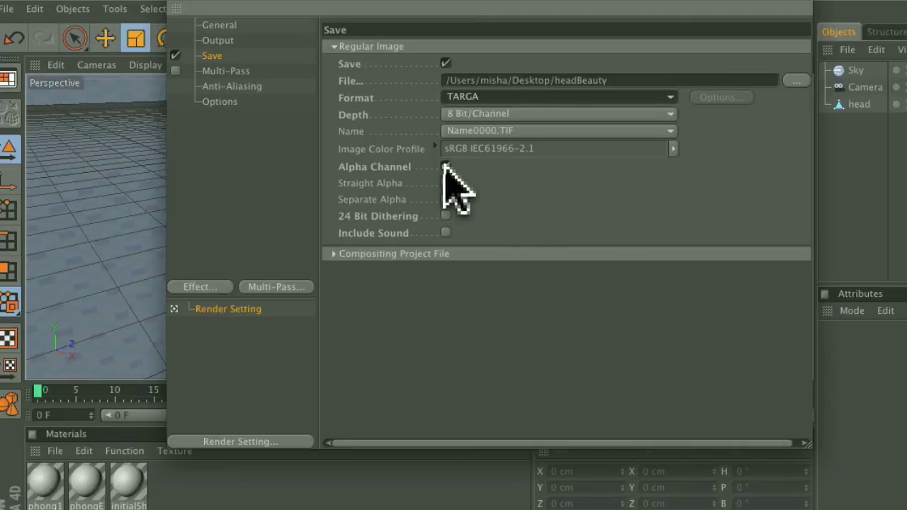
left_click(446, 165)
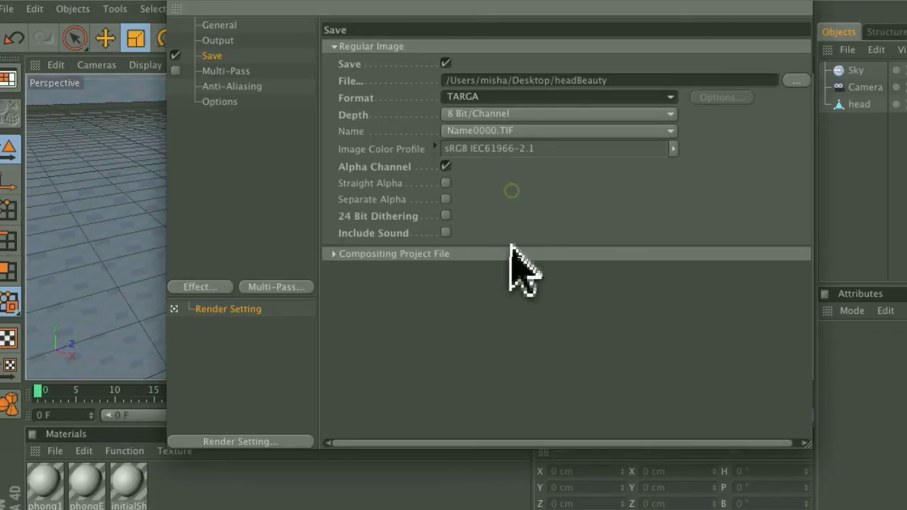
Enable saving an After Effects compositing project file that includes 3D data
left_click(334, 253)
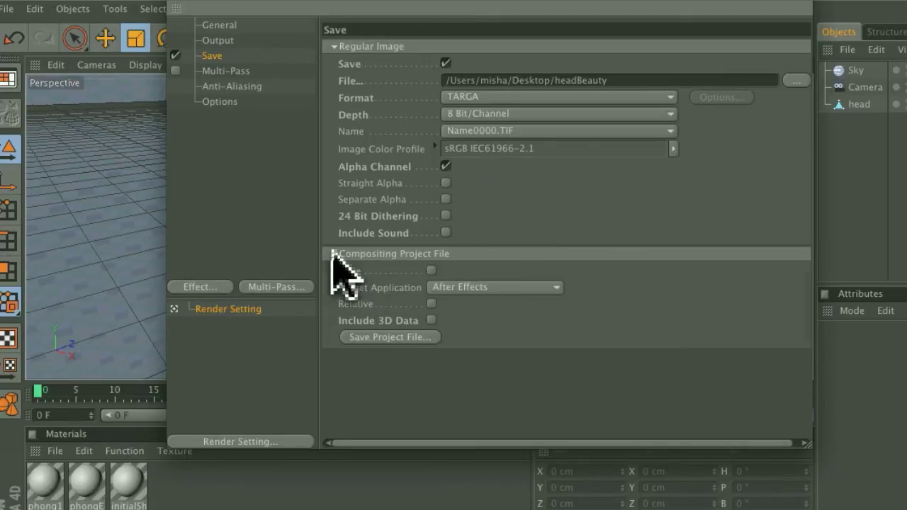
left_click(431, 270)
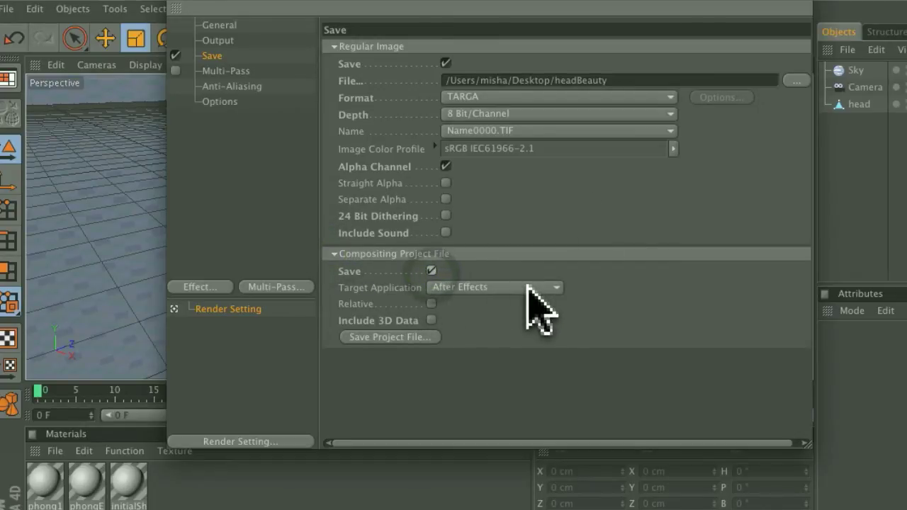
left_click(431, 321)
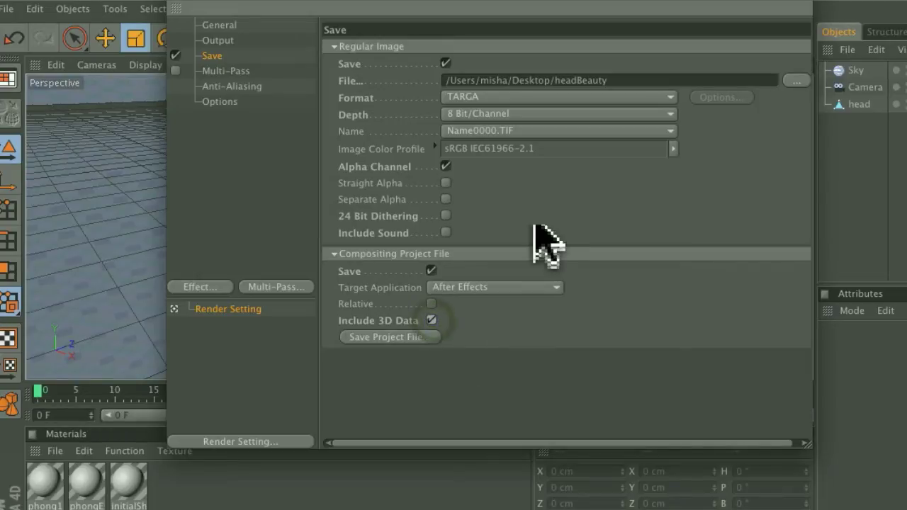
Enable multi-pass and add a Material Normal pass, keeping anti-aliasing at None
left_click(556, 189)
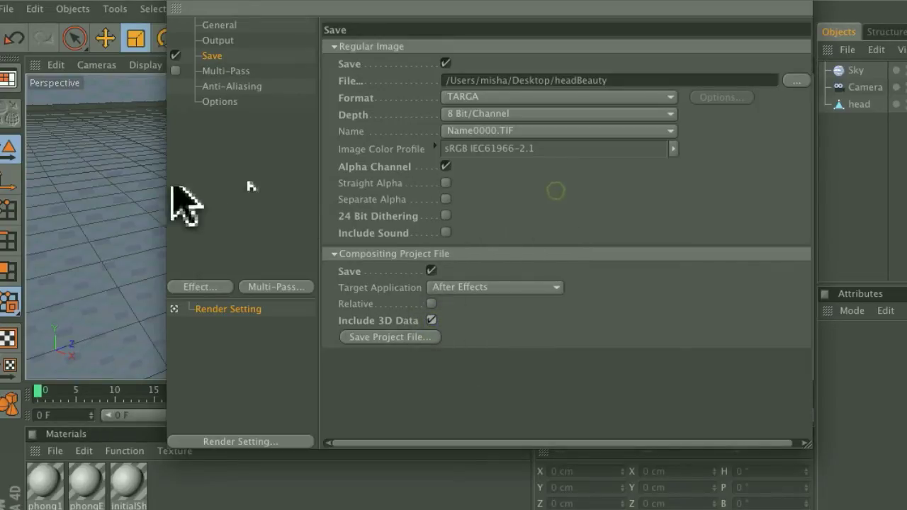
left_click(213, 72)
left_click(175, 71)
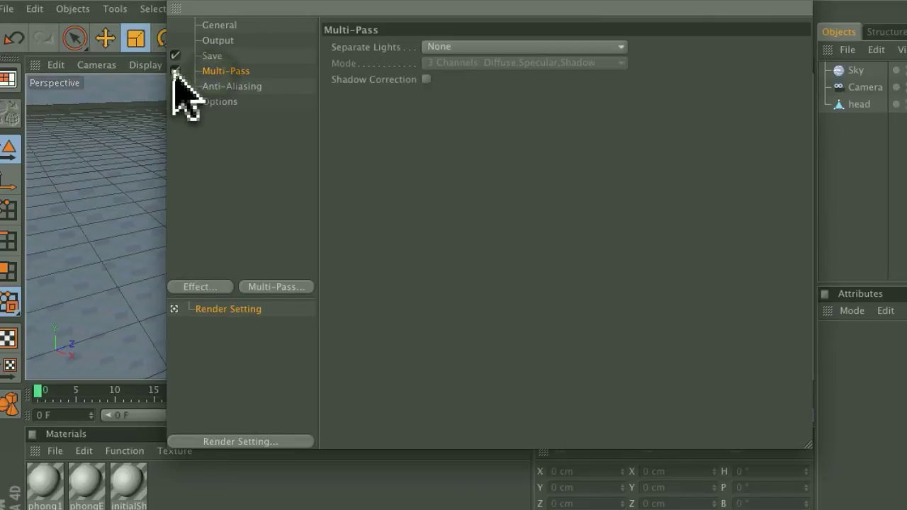
left_click(300, 287)
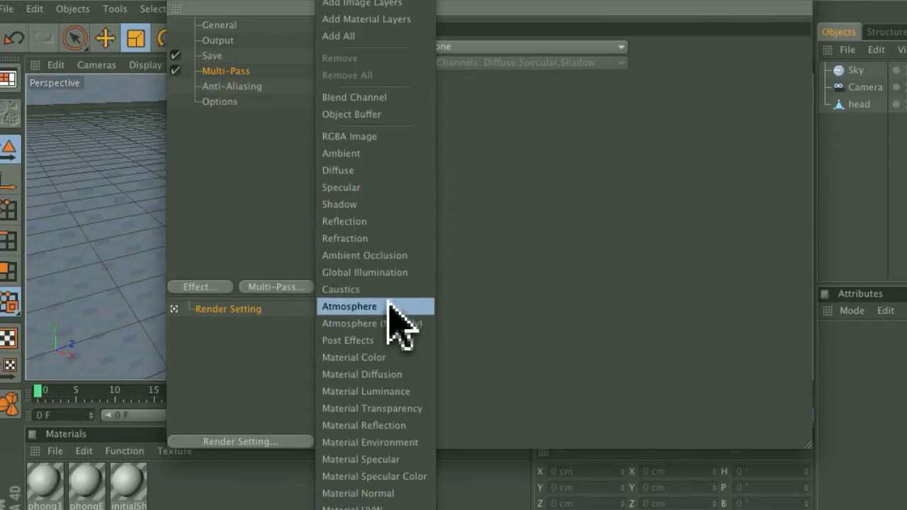
left_click(378, 494)
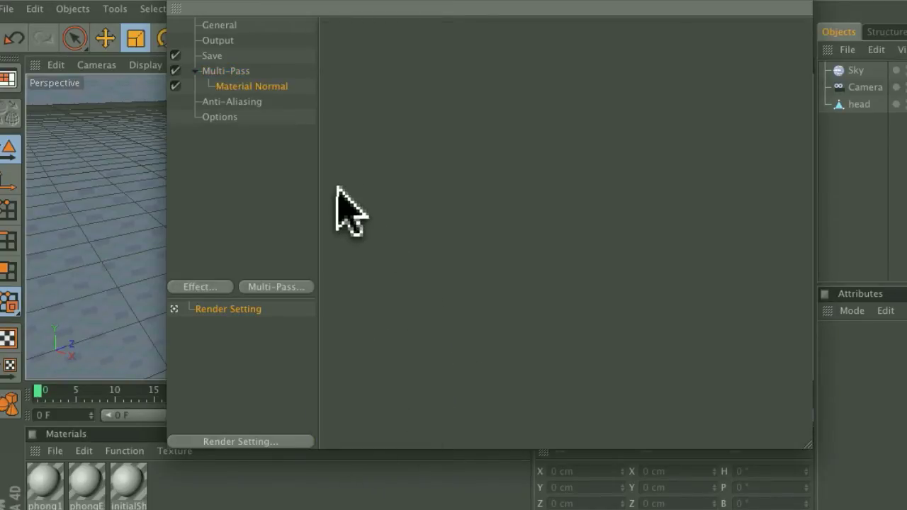
left_click(234, 101)
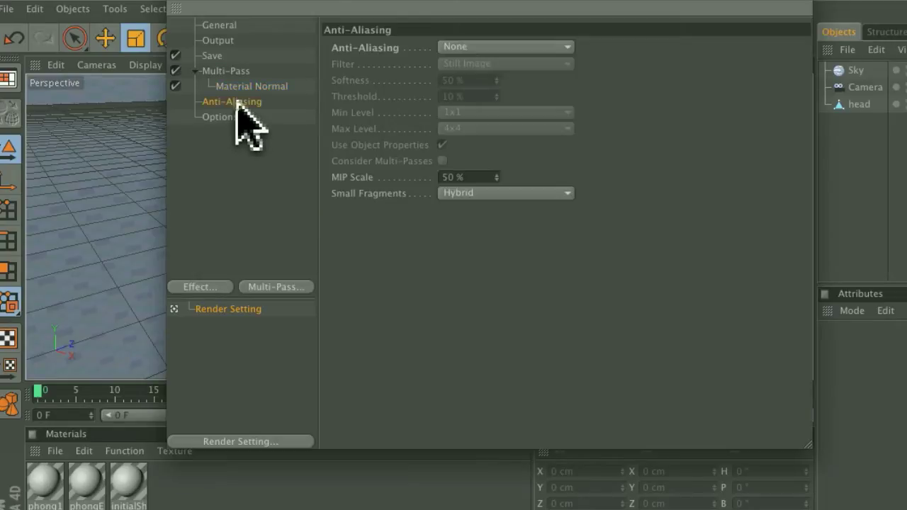
left_click(486, 48)
left_click(488, 47)
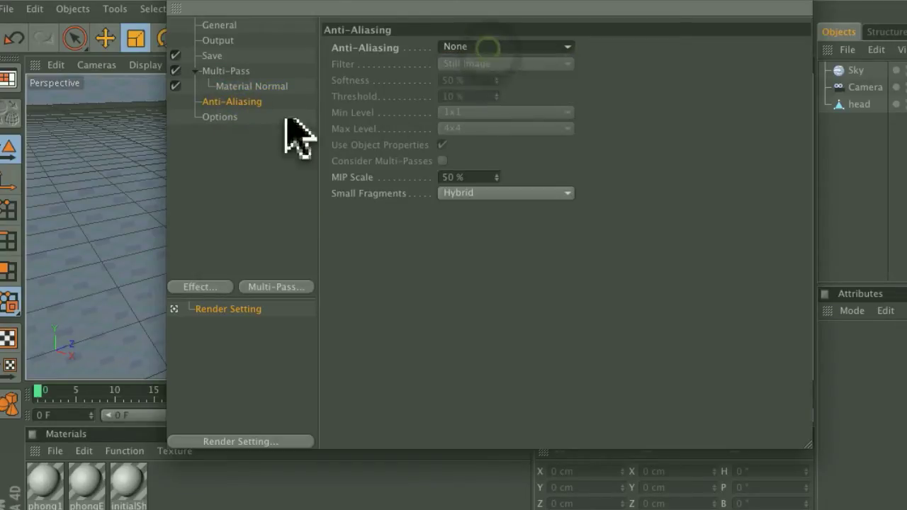
left_click(240, 71)
Save the multi-pass image to the Desktop as headNormal and close Render Settings
left_click(212, 56)
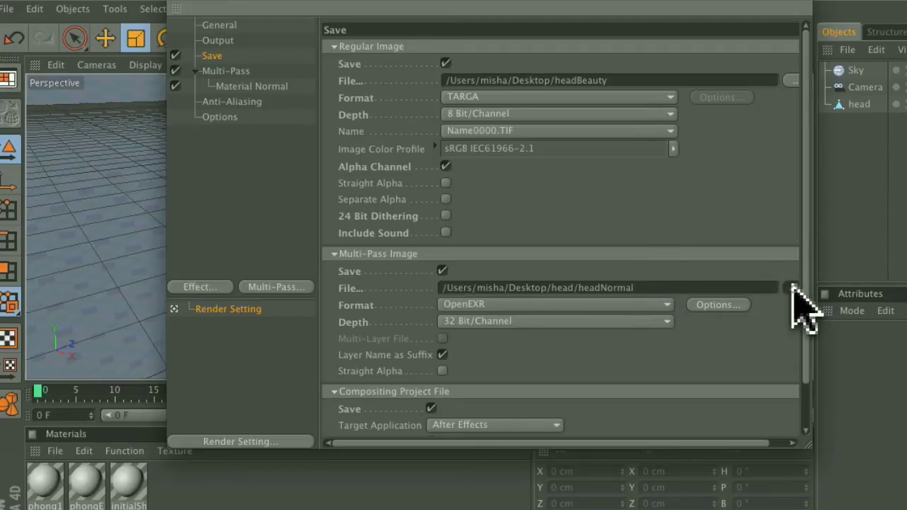
left_click(791, 287)
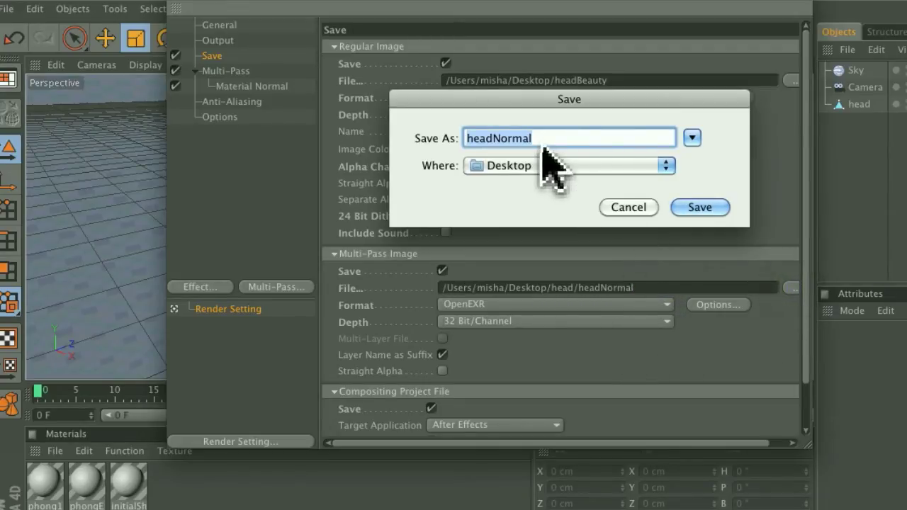
type("he")
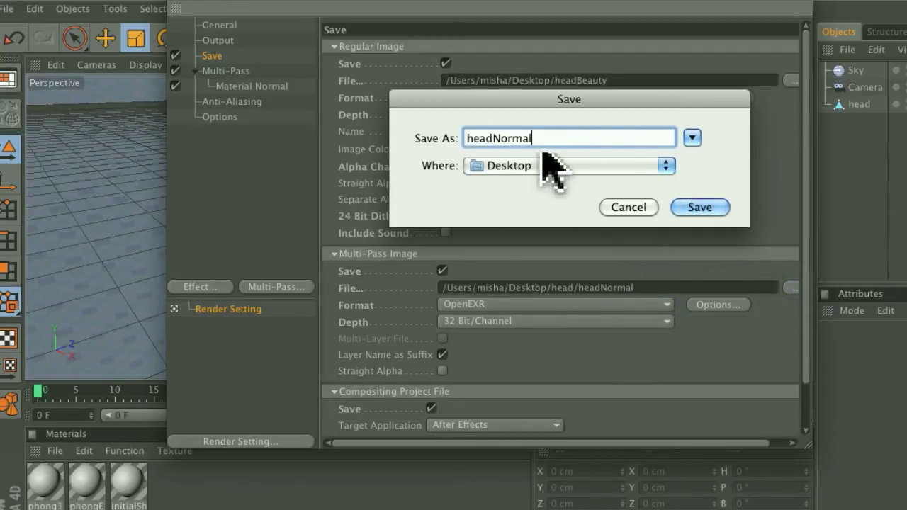
key("Return")
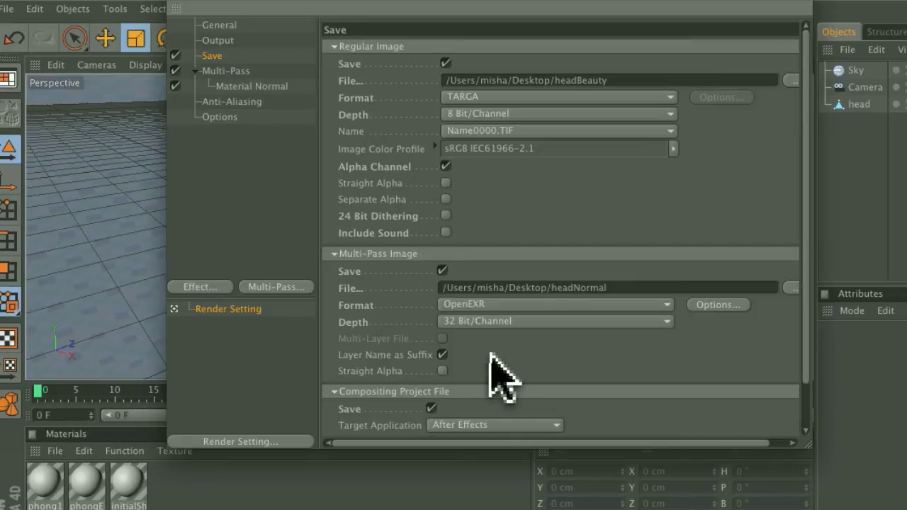
left_click(180, 6)
Save head.c4d, add it to the render queue, and render the headBeauty and headNormal job
left_click(537, 253)
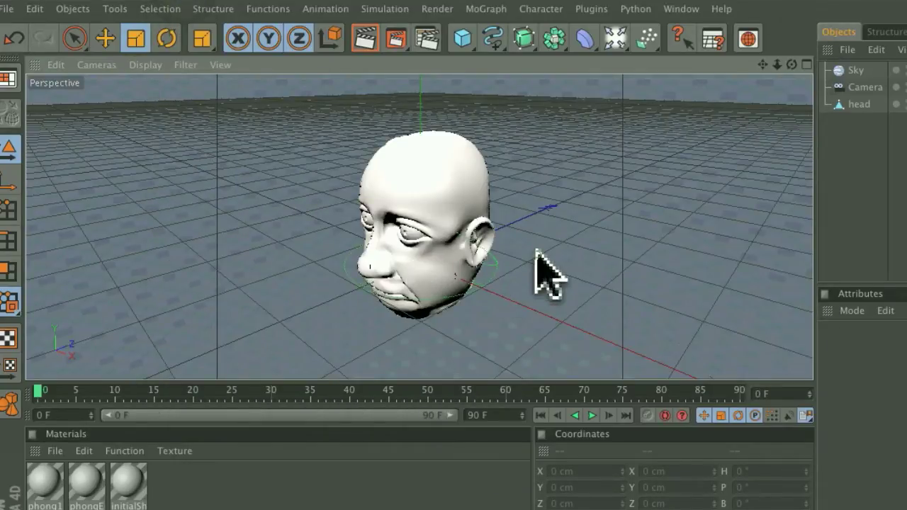
left_click(441, 10)
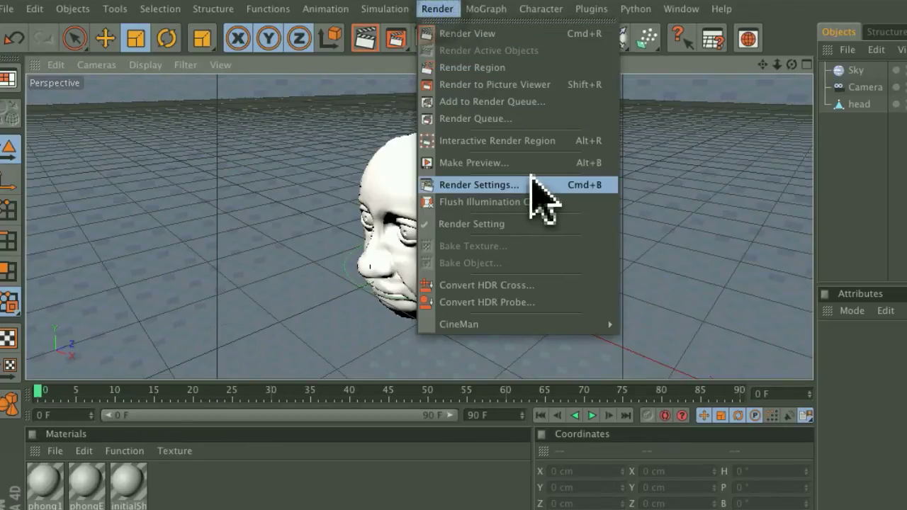
left_click(480, 103)
left_click(694, 198)
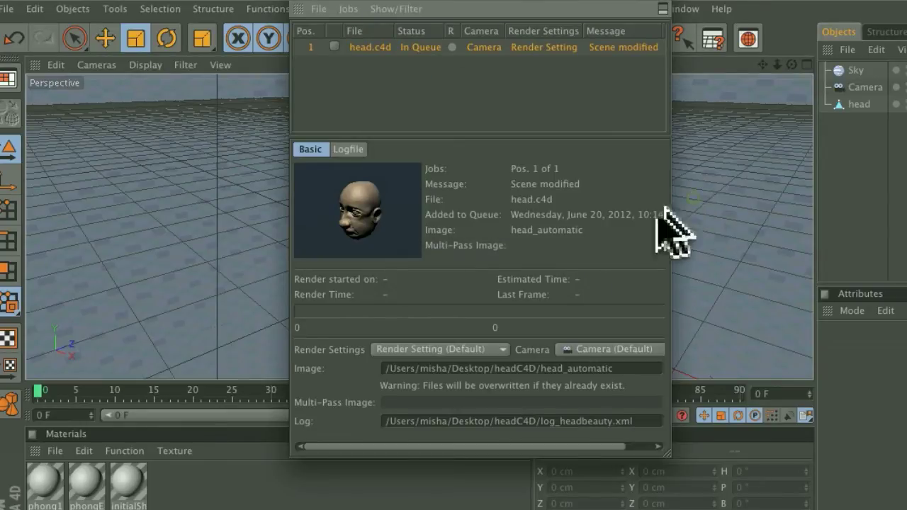
left_click(348, 9)
left_click(405, 34)
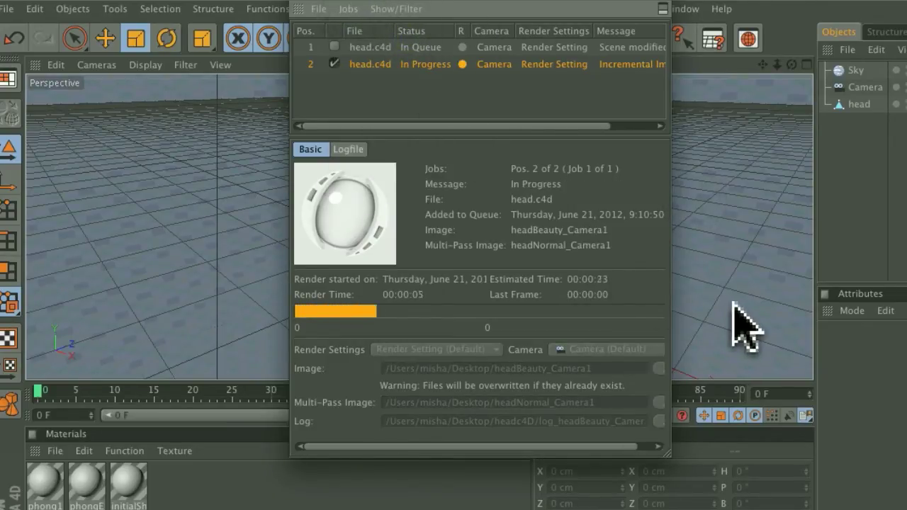
left_click(311, 12)
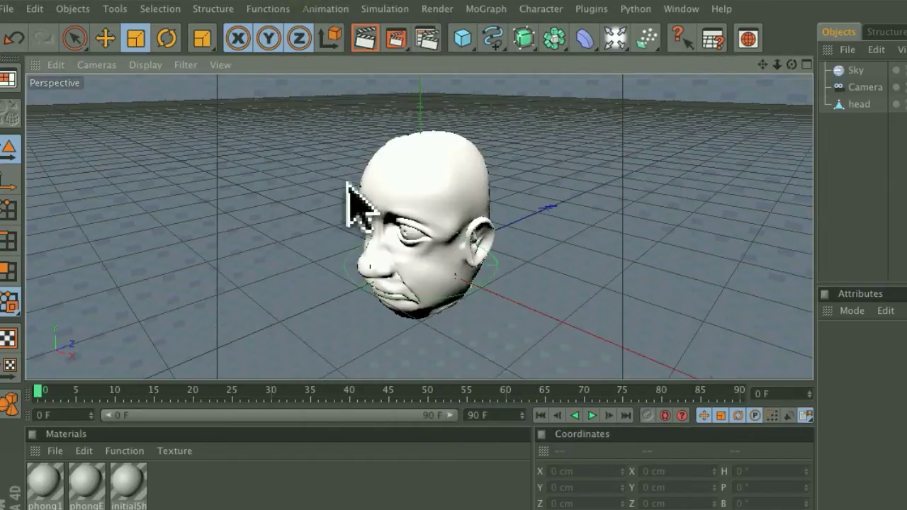
Reopen Render Settings, turn off multi-pass, and add the PointPosition post effect
left_click(454, 207)
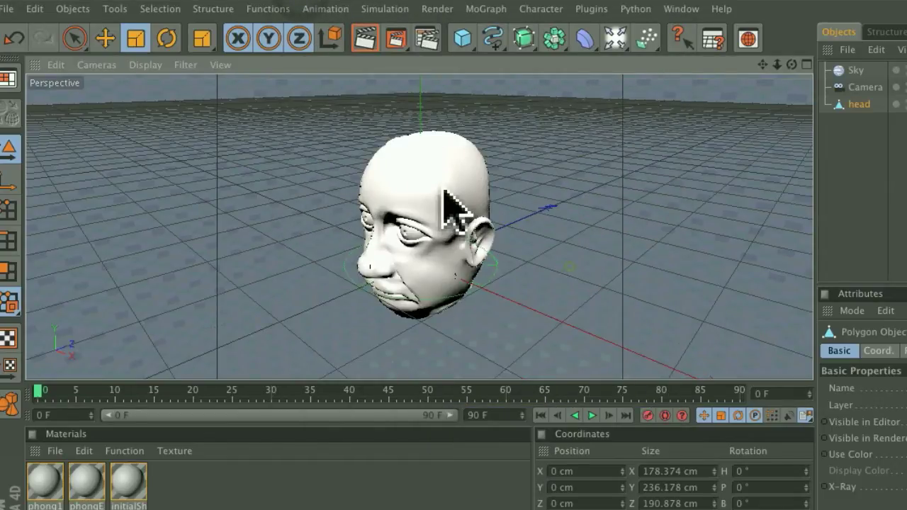
left_click(438, 8)
left_click(460, 185)
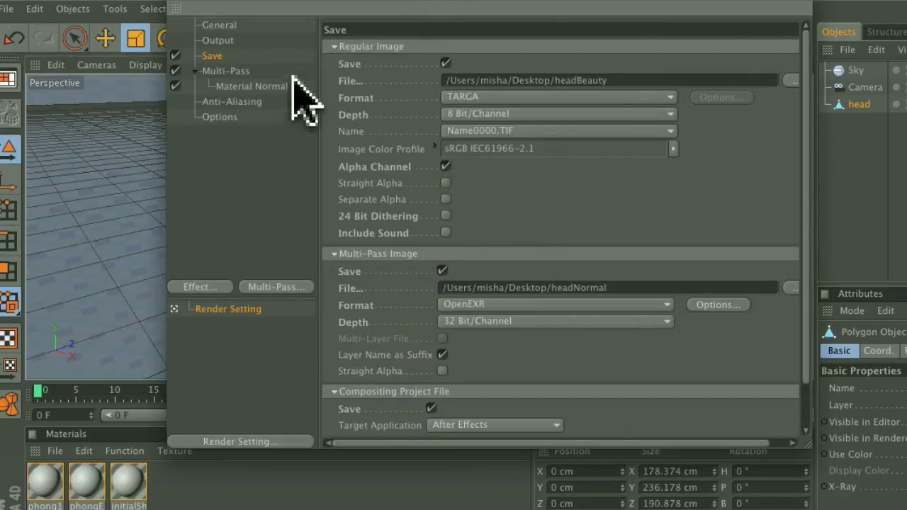
left_click(175, 71)
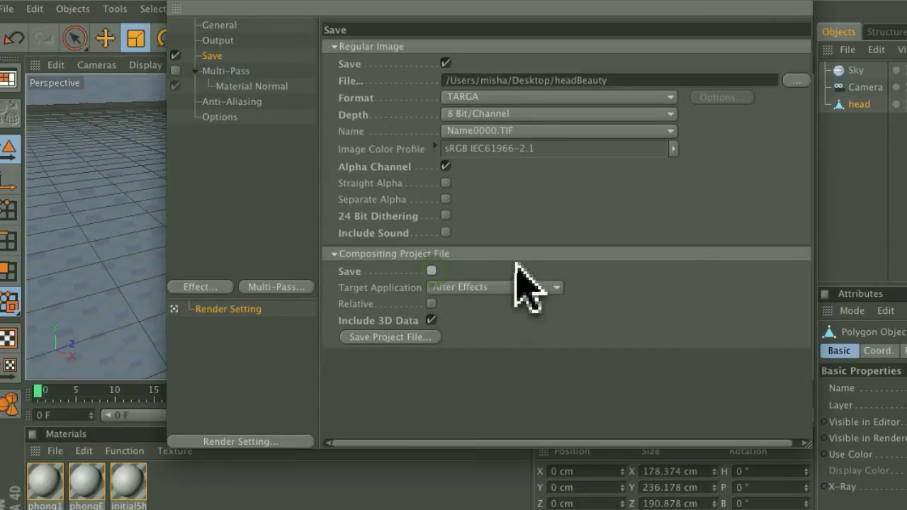
left_click(200, 297)
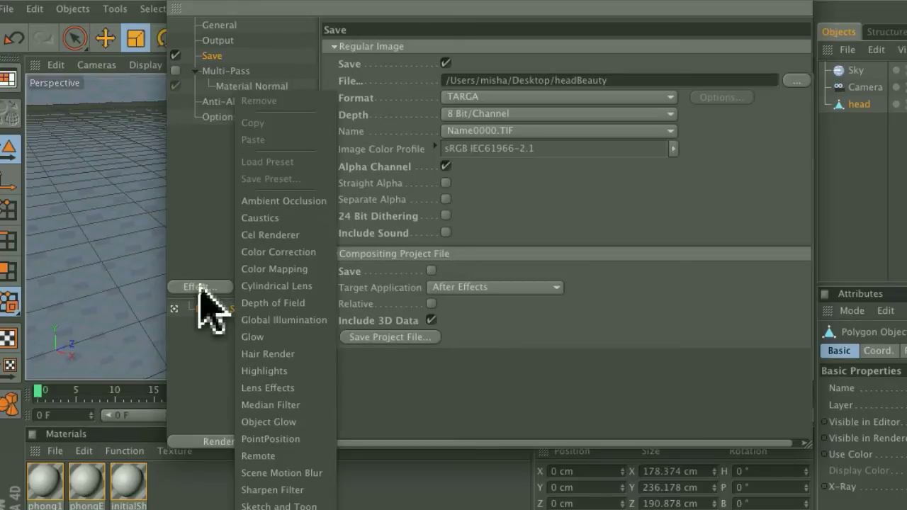
left_click(271, 439)
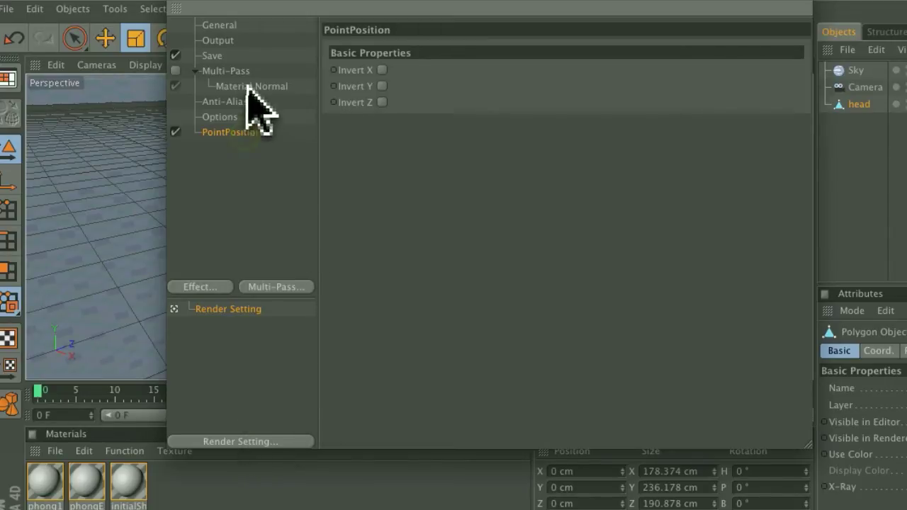
Save the render as headPpass in OpenEXR format with an alpha channel
left_click(217, 57)
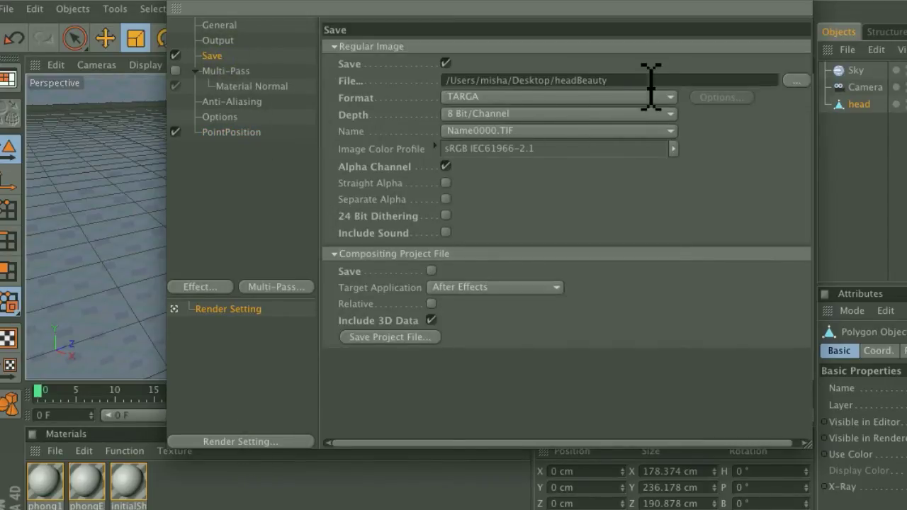
left_click(796, 81)
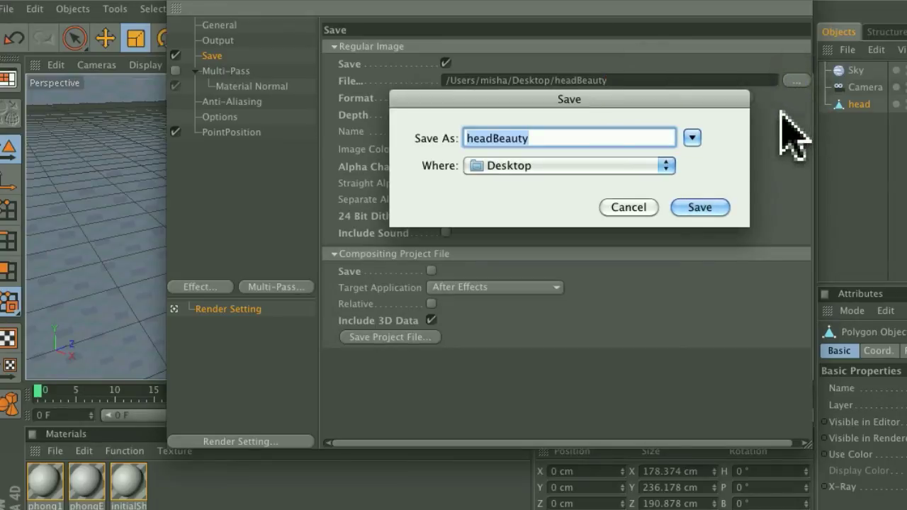
type("headPp")
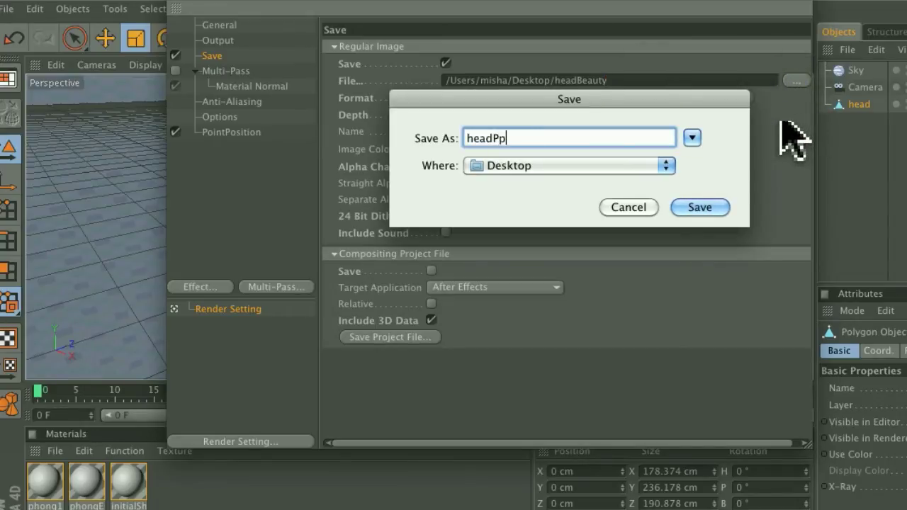
type("ass")
key("Return")
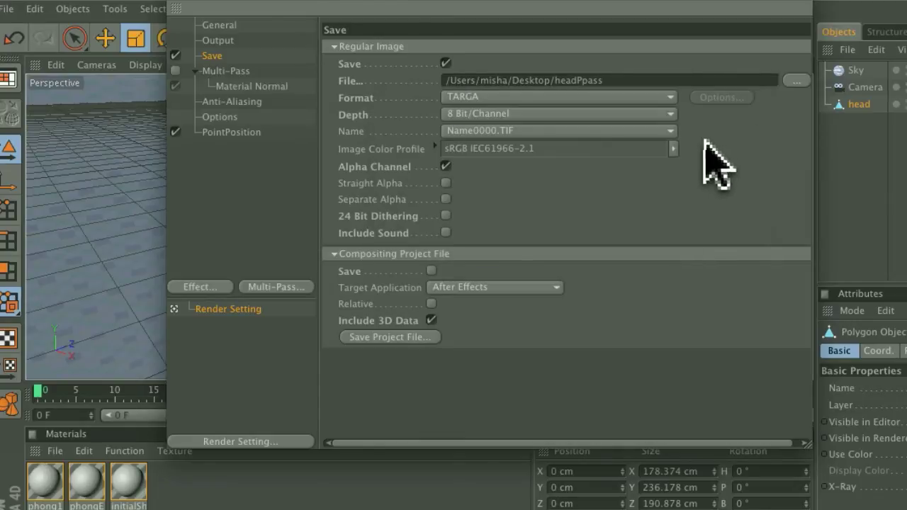
left_click(613, 99)
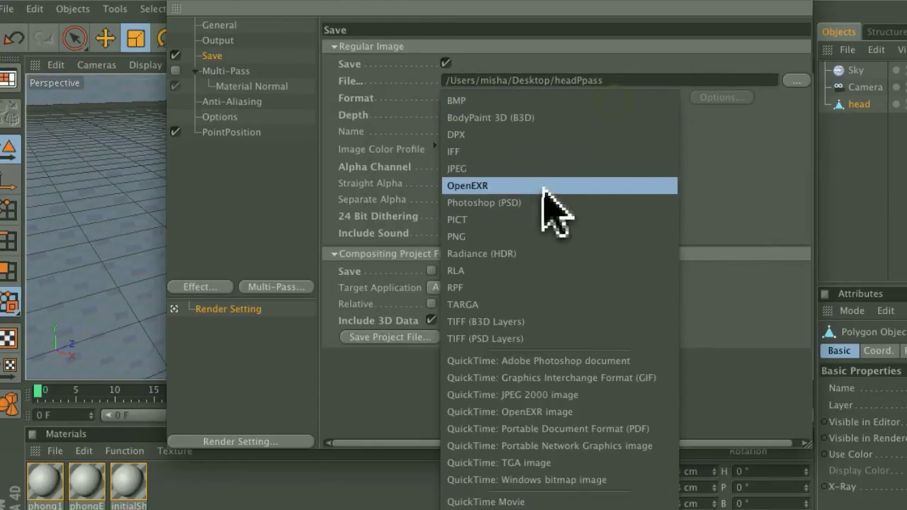
left_click(504, 194)
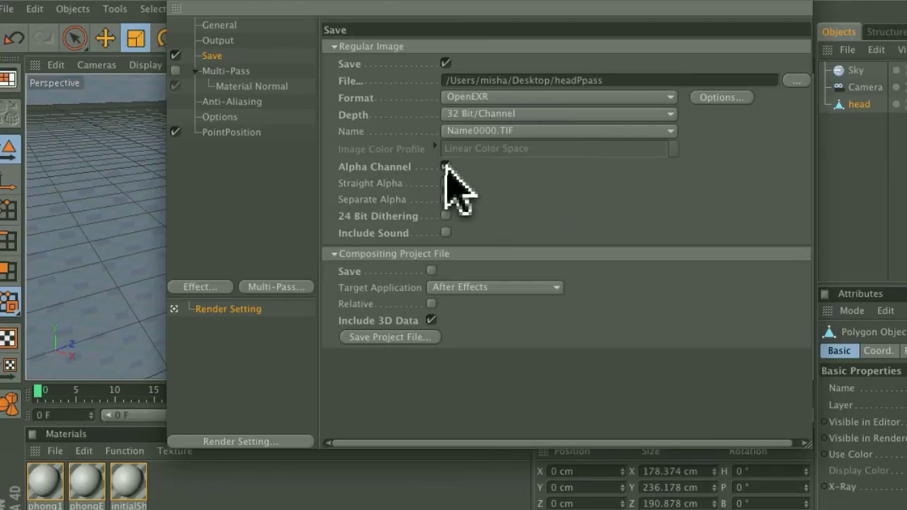
left_click(445, 166)
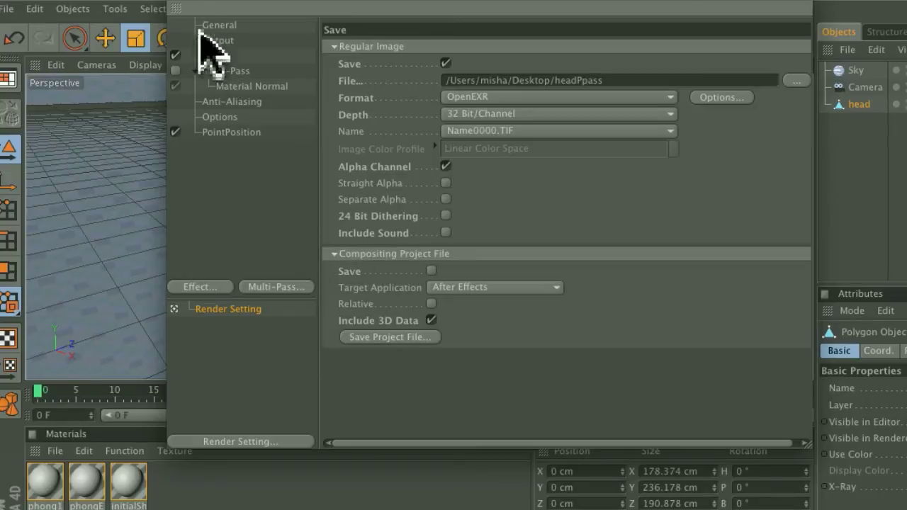
Close the settings, save the scene, and add it to the render queue
left_click(177, 4)
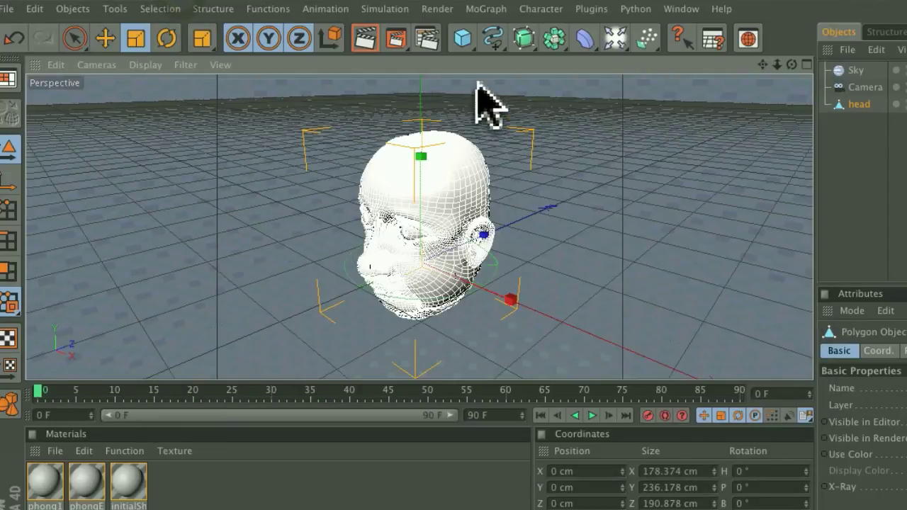
left_click(437, 9)
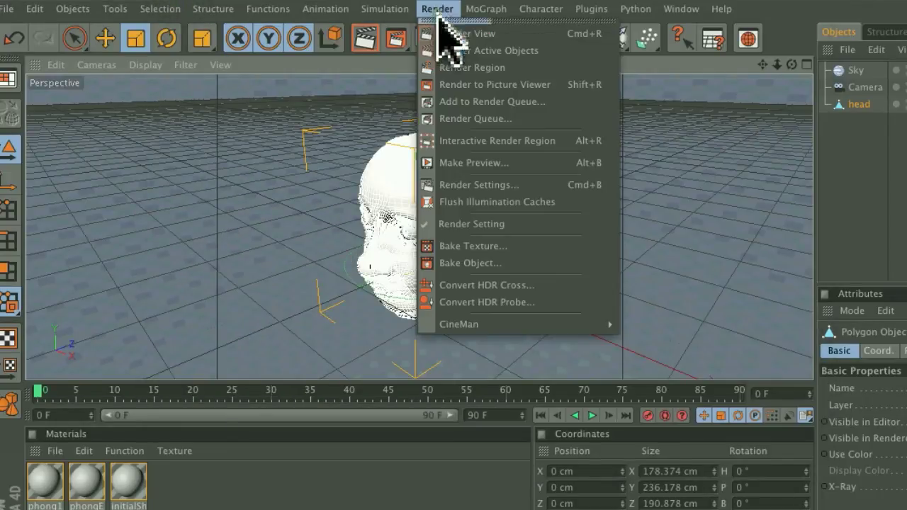
left_click(486, 117)
left_click(691, 198)
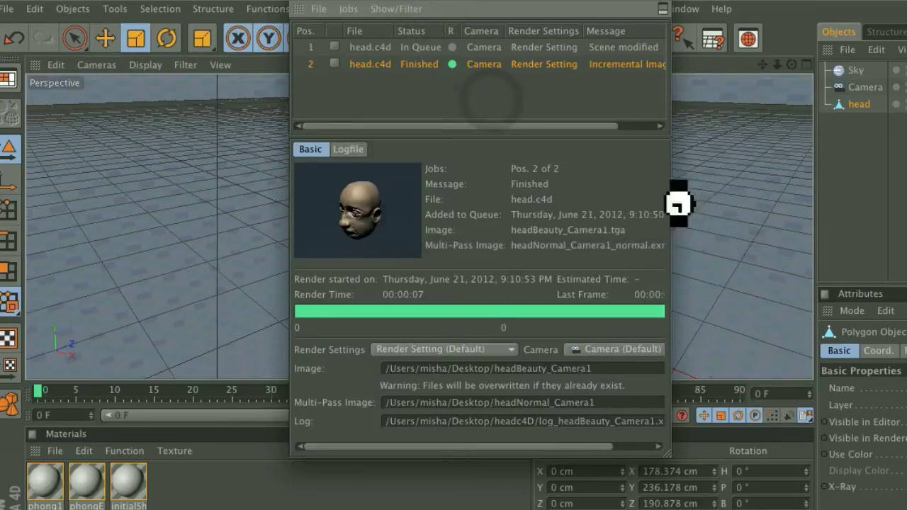
left_click(350, 9)
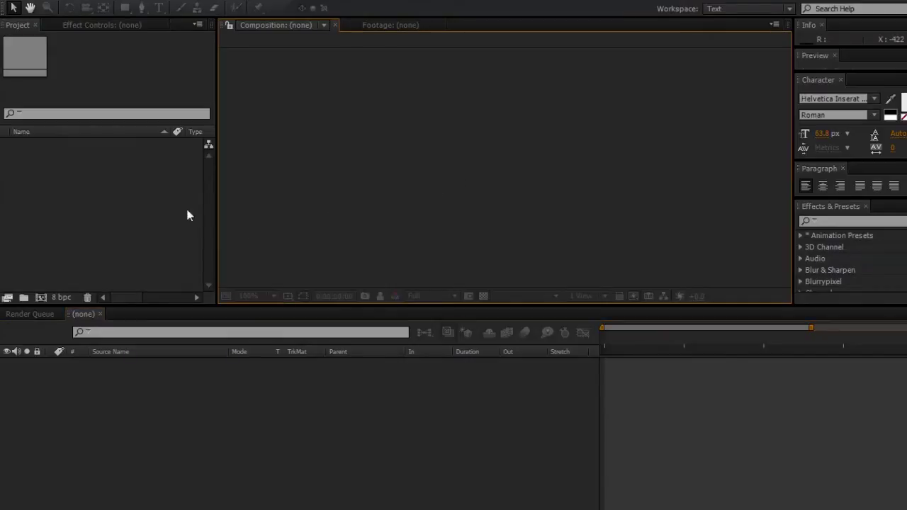
Import the headBeauty_Camera2.aec Cinema 4D scene into the After Effects project
right_click(106, 199)
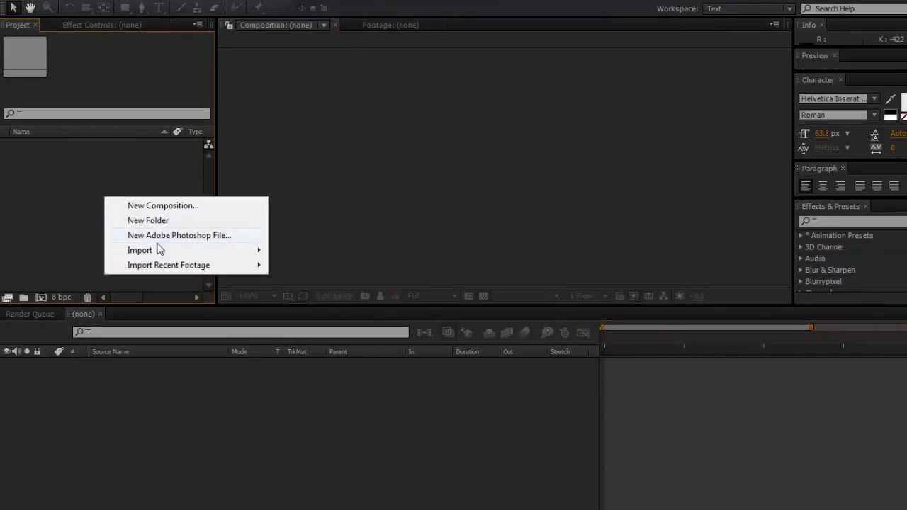
mouse_move(192, 251)
left_click(305, 251)
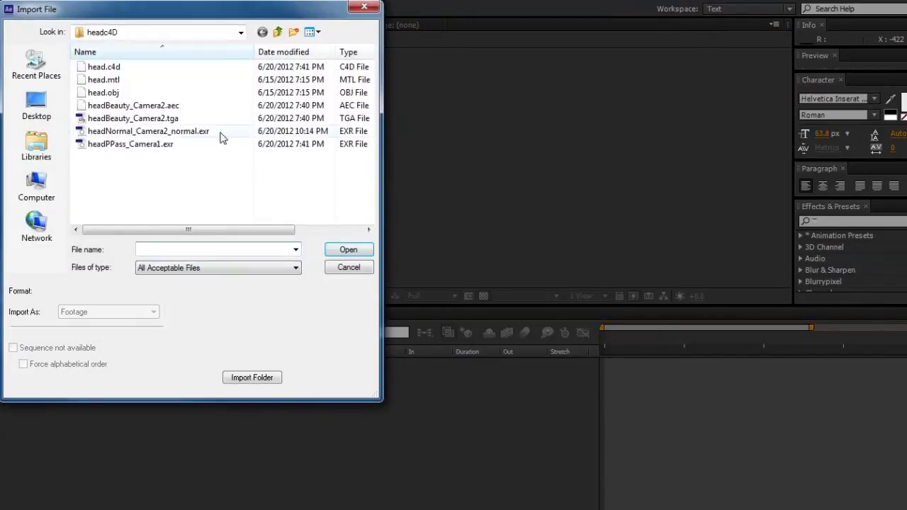
left_click(170, 106)
left_click(348, 249)
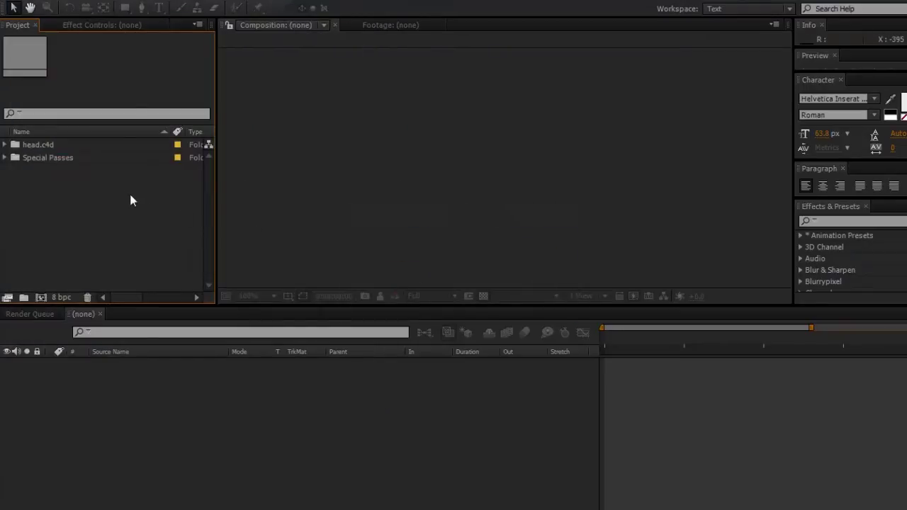
Open the head.c4d comp and extend the headBeauty and Camera layers to 0:00:03:05
double_click(85, 144)
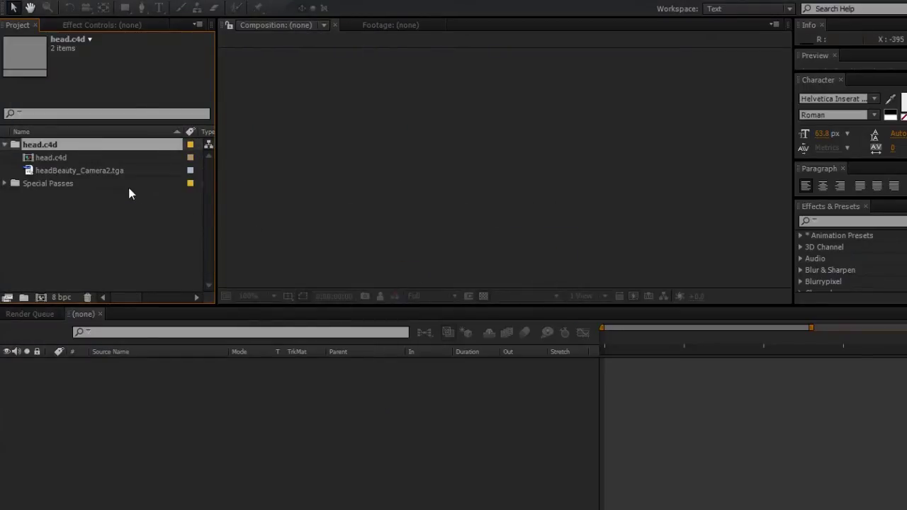
left_click(103, 171)
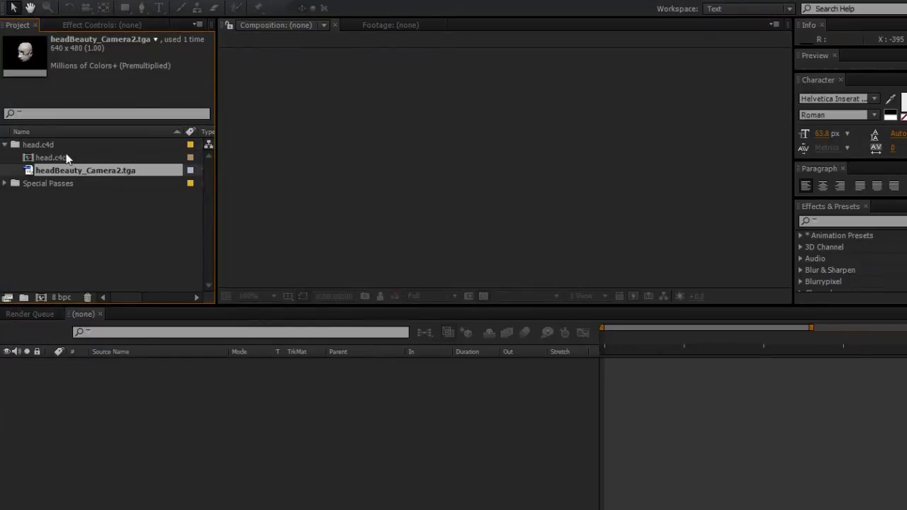
double_click(65, 157)
left_click(90, 240)
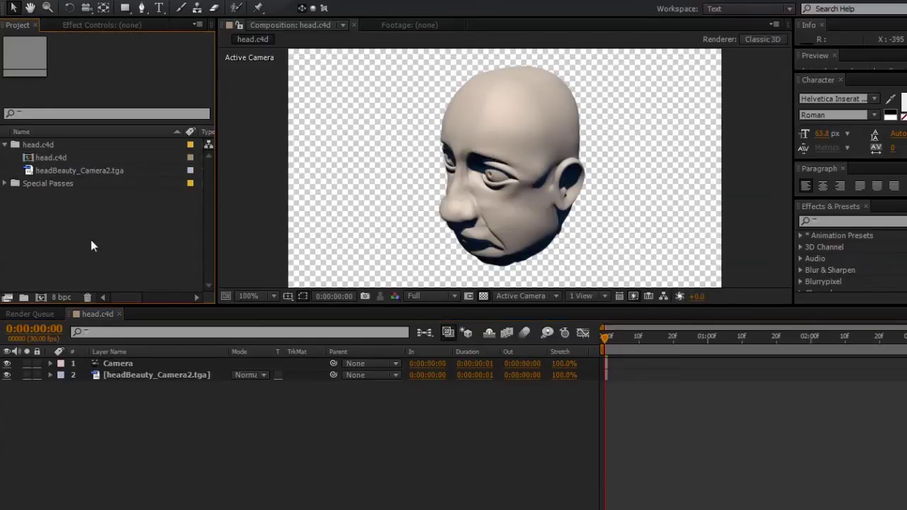
left_click(167, 379)
left_click(166, 364)
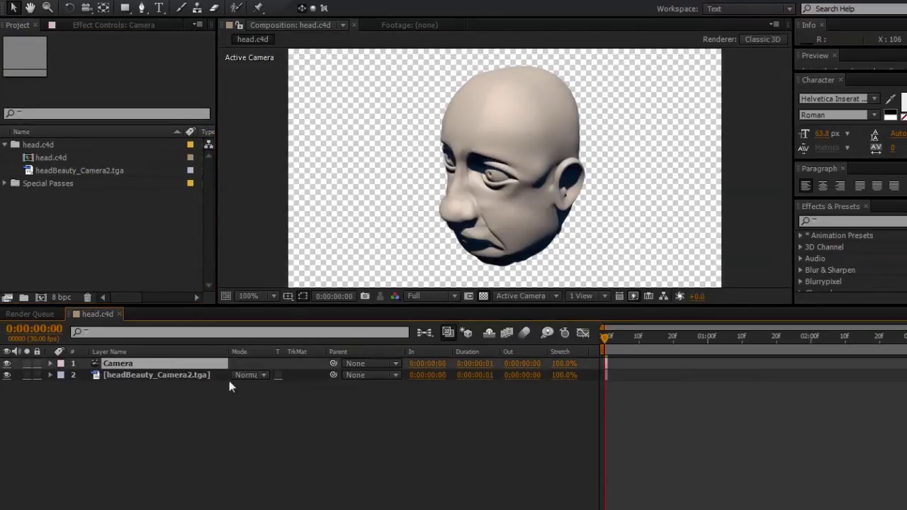
left_click(204, 374, "shift")
left_click_drag(598, 372, 906, 372)
Expand the Special Passes folder and import headPPass_Camera1.exr into the project
left_click(97, 240)
double_click(42, 186)
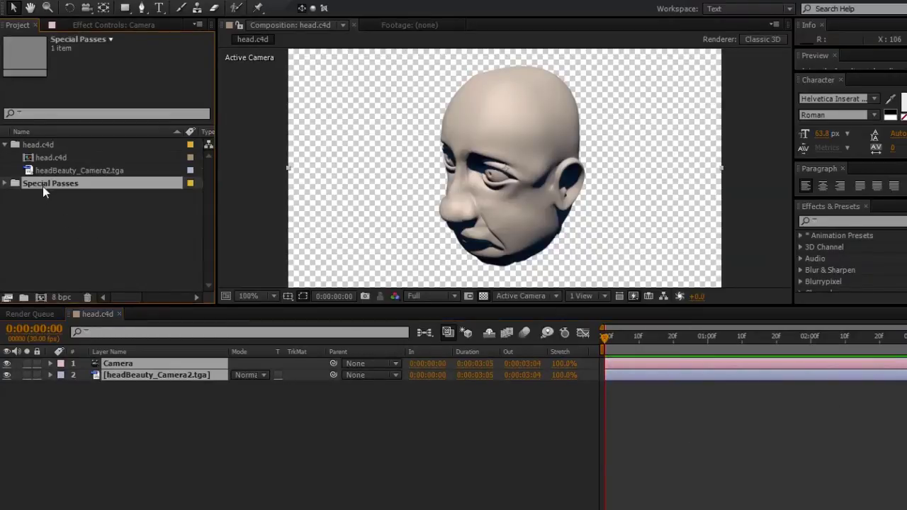
left_click(110, 197)
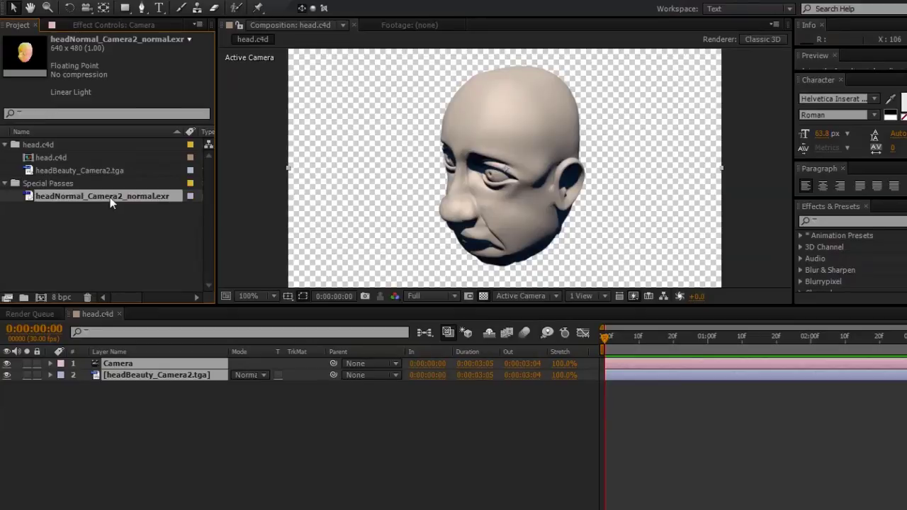
right_click(96, 227)
mouse_move(151, 280)
left_click(308, 283)
left_click(146, 145)
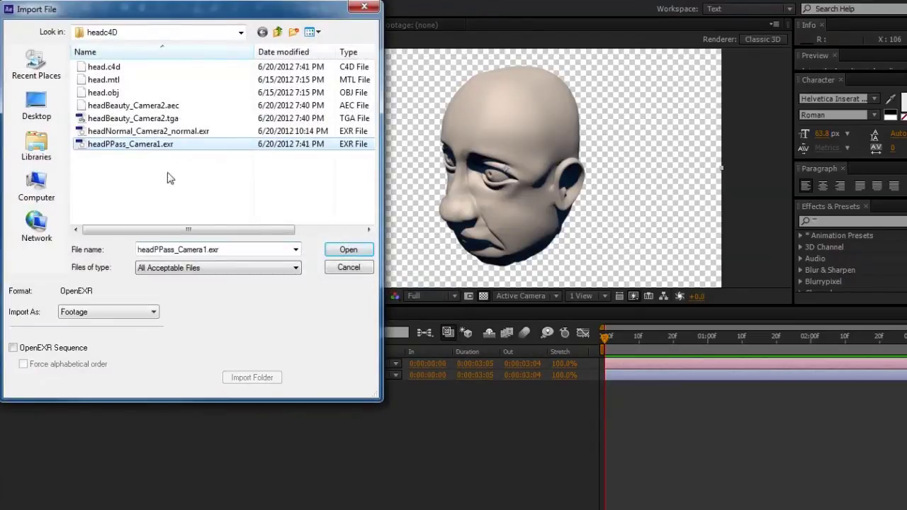
left_click(348, 249)
Interpret headPPass_Camera1.exr with Preserve RGB in its color management settings
left_click(85, 184)
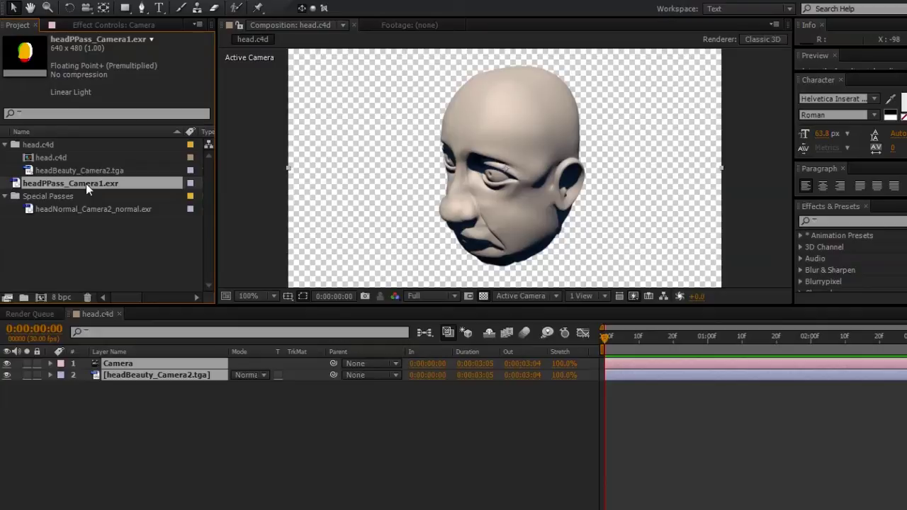
right_click(85, 184)
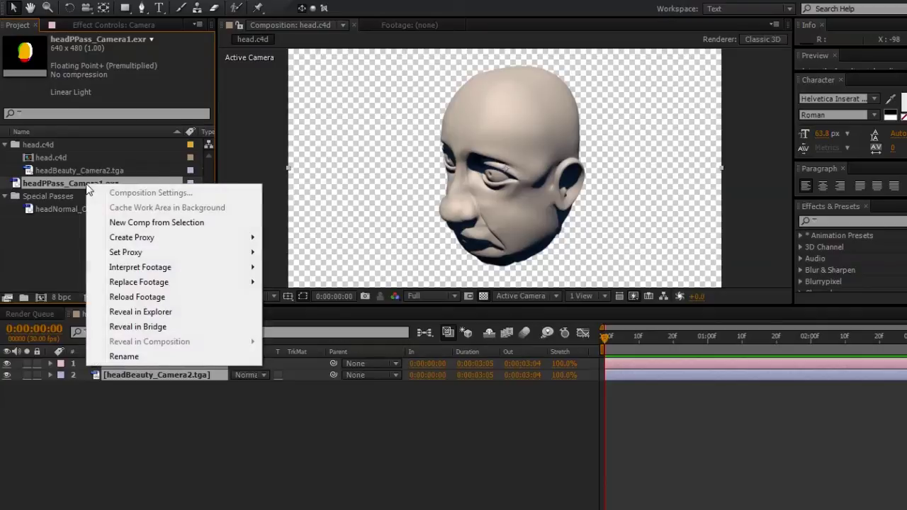
mouse_move(125, 271)
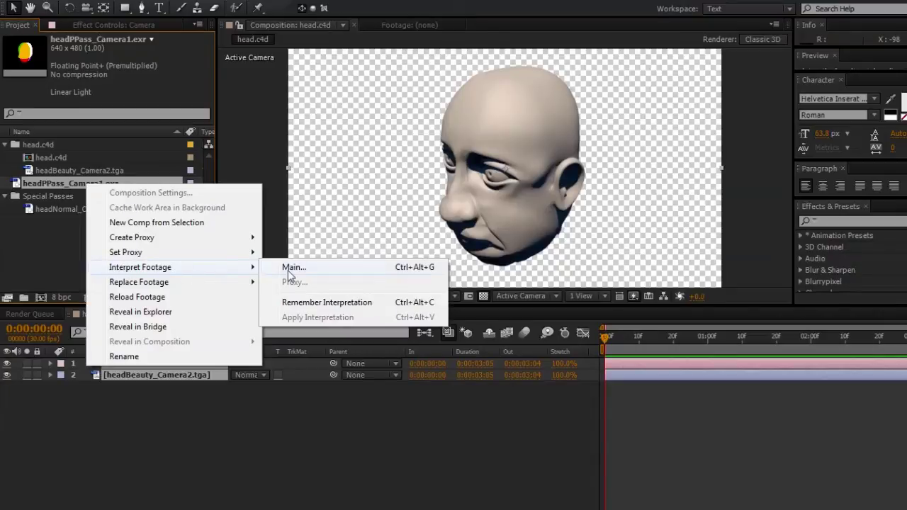
left_click(291, 272)
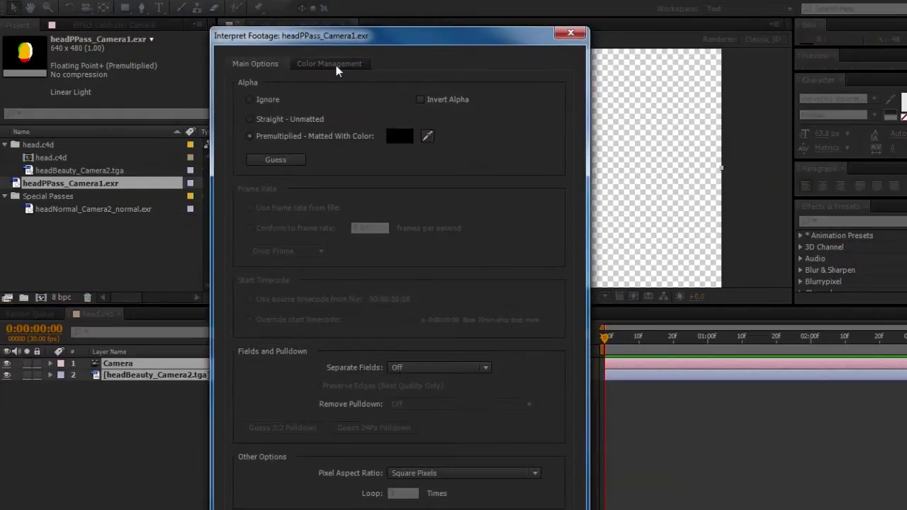
left_click(336, 65)
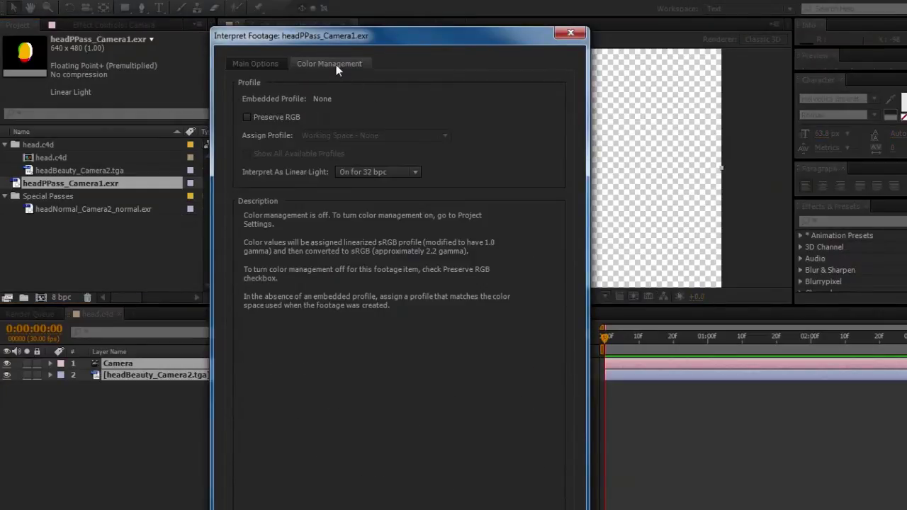
left_click(298, 119)
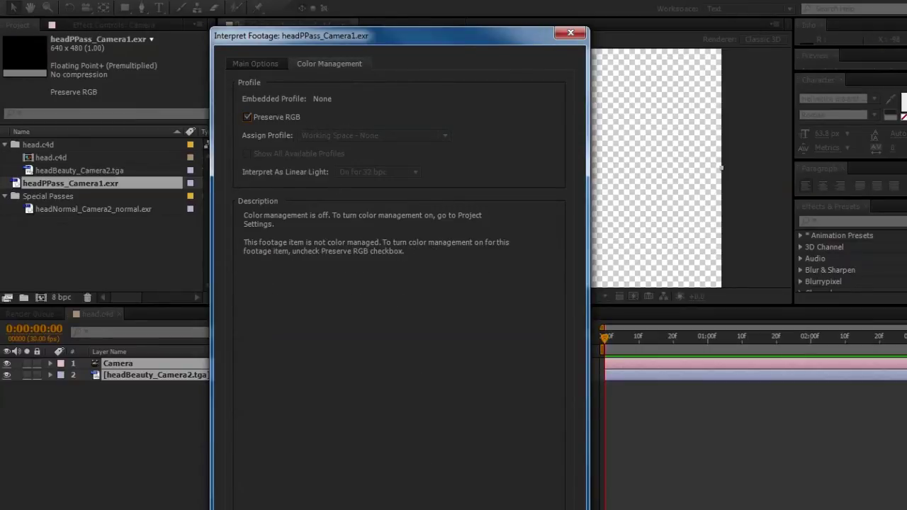
key("Return")
left_click(134, 261)
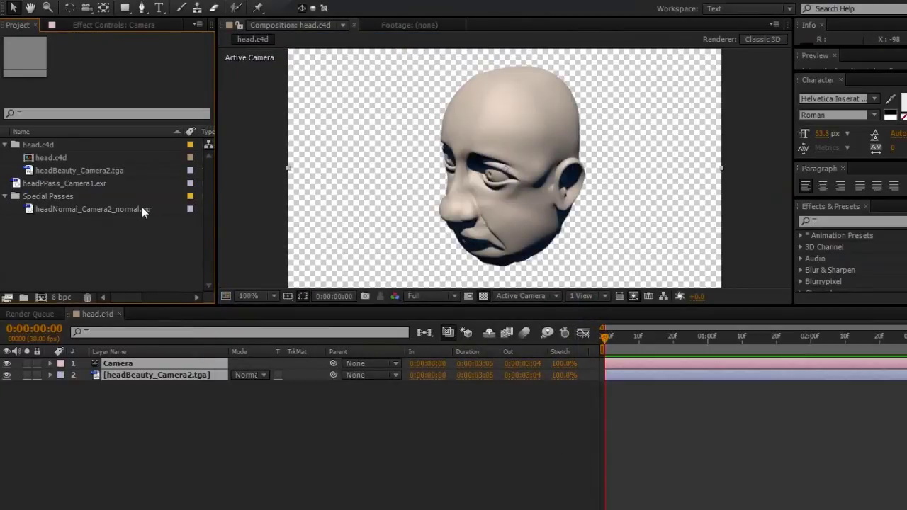
Interpret the headNormal_Camera2_normal.exr footage with Preserve RGB as well
left_click(117, 212)
right_click(117, 211)
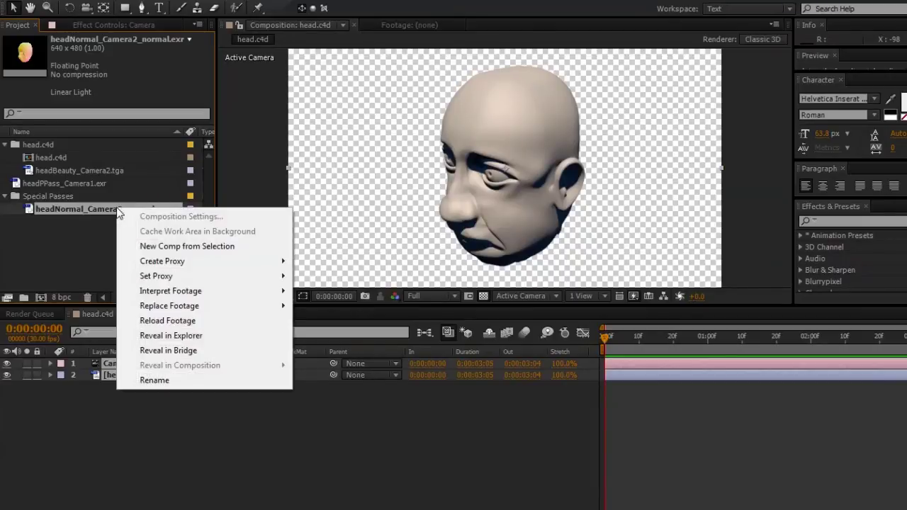
mouse_move(197, 292)
left_click(358, 295)
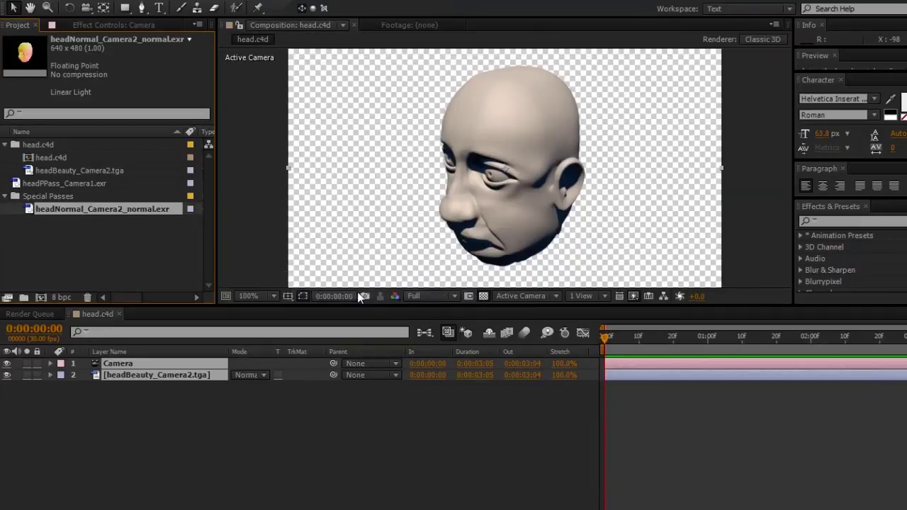
left_click(329, 64)
left_click(273, 116)
key("Return")
left_click(146, 246)
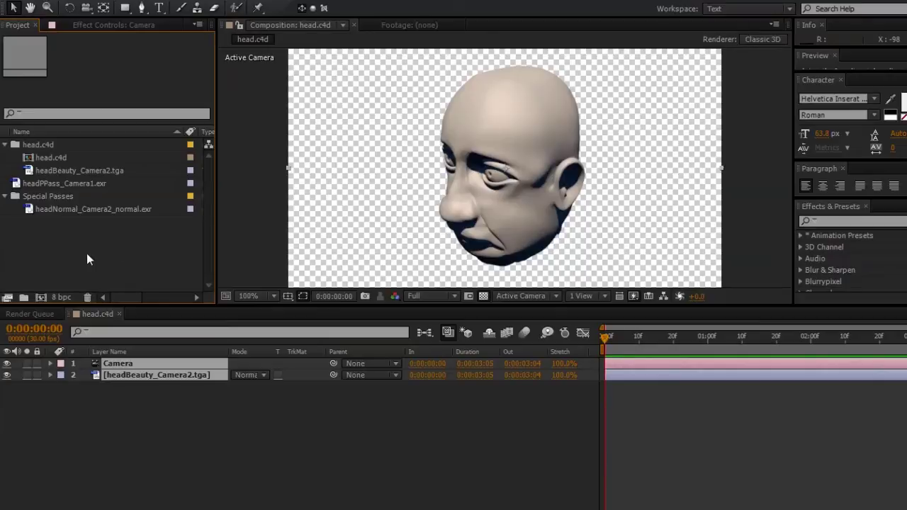
Set 32 bpc, add headPPass_Camera1.exr and headNormal_Camera2_normal.exr to head.c4d, and hide both
left_click(64, 297)
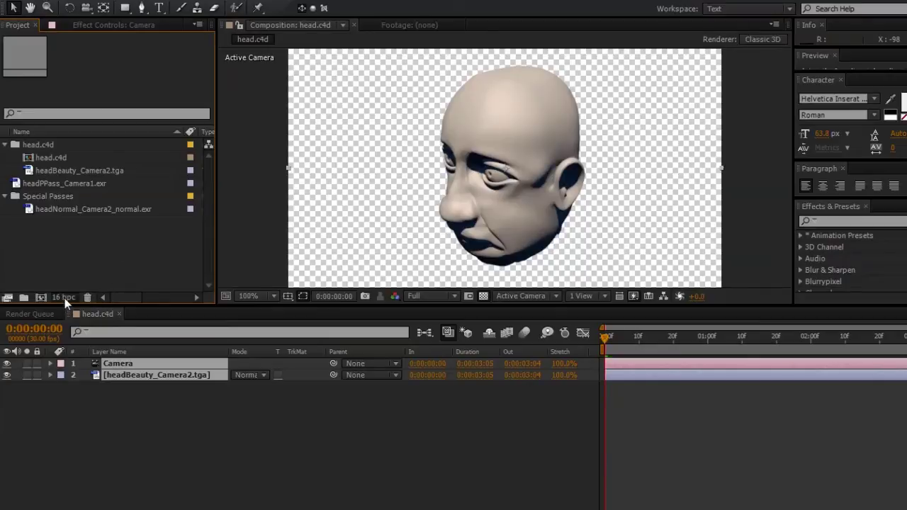
left_click(67, 298)
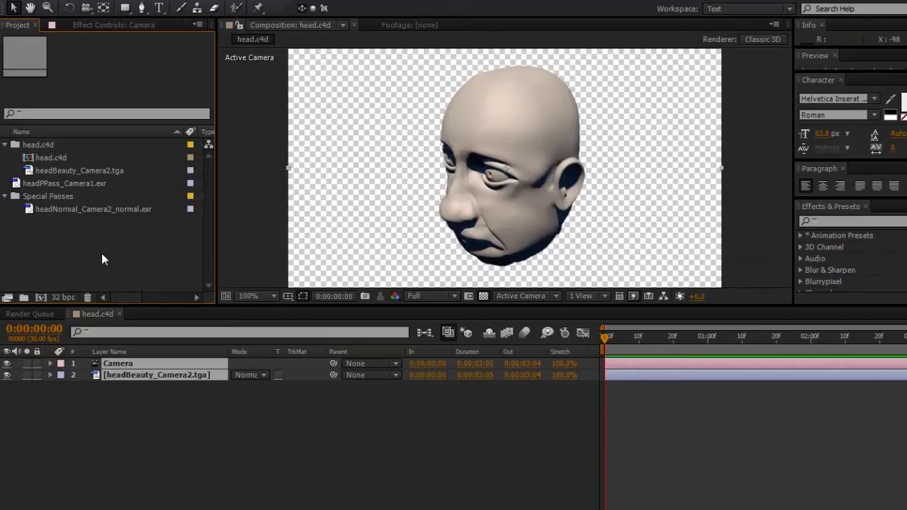
left_click(199, 409)
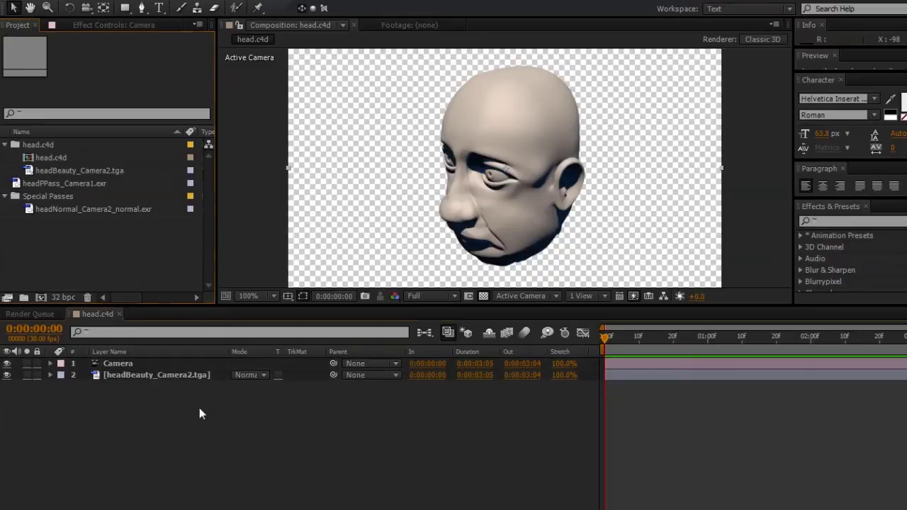
left_click(71, 183)
left_click(73, 210, "ctrl")
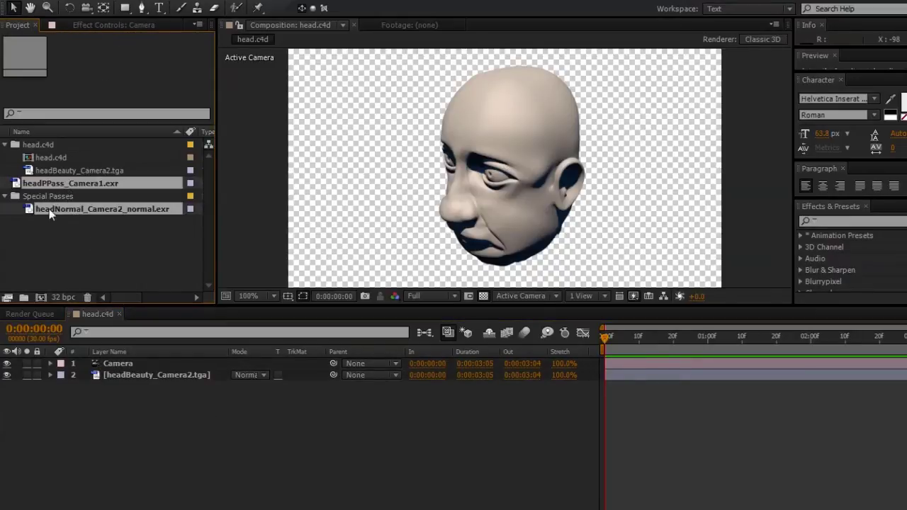
left_click_drag(73, 210, 165, 447)
left_click(135, 437)
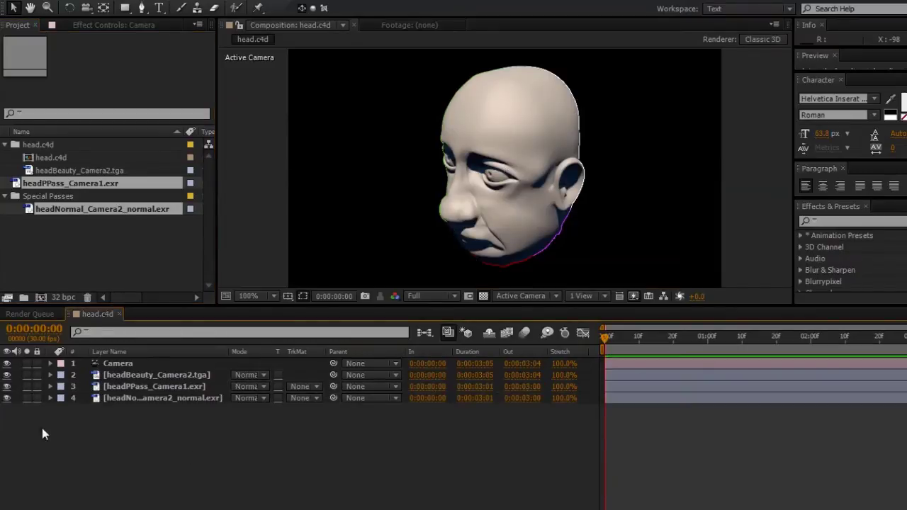
left_click_drag(7, 386, 9, 400)
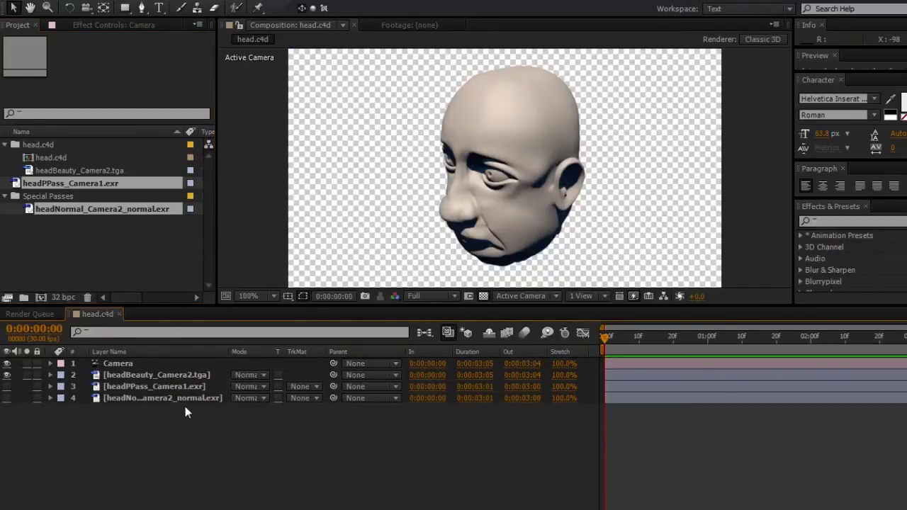
Duplicate the Camera layer, rename the copy refCam, and move it to the stack's bottom
left_click(182, 364)
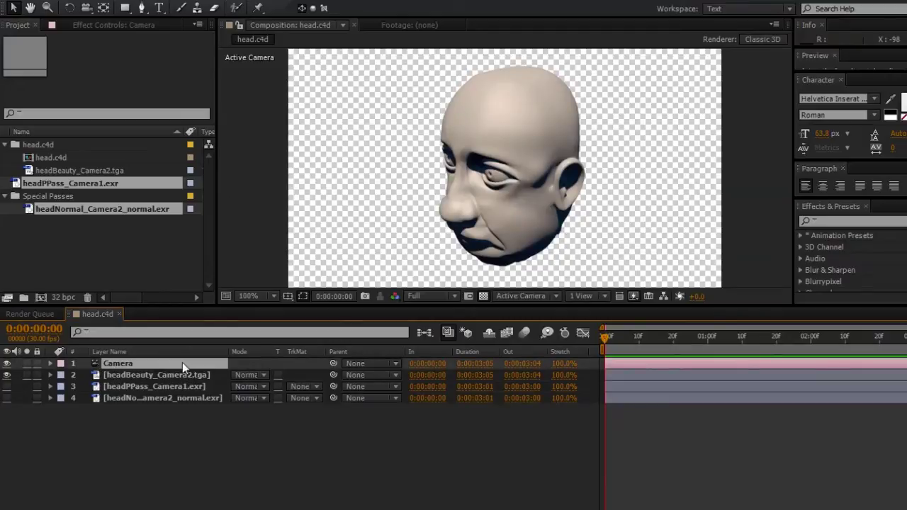
key("ctrl+d")
key("Return")
type("refCam")
key("Return")
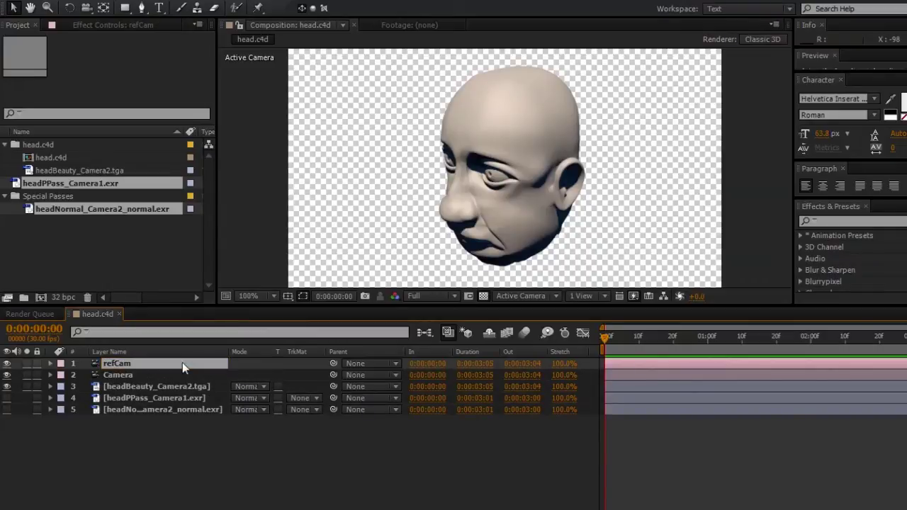
left_click_drag(183, 362, 197, 457)
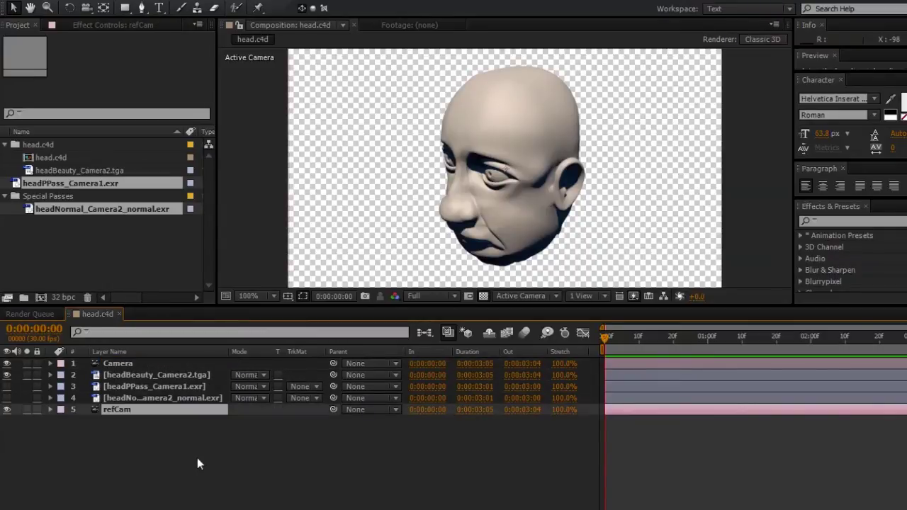
left_click(197, 417)
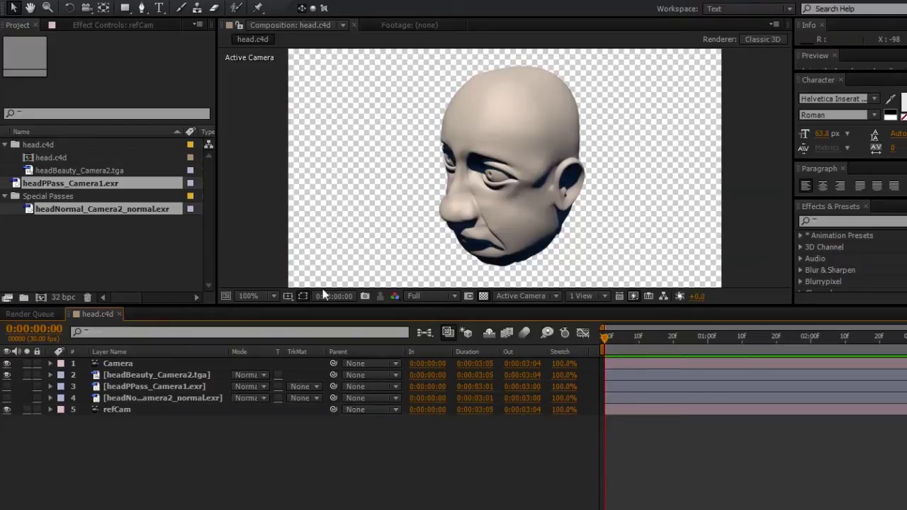
left_click(201, 375)
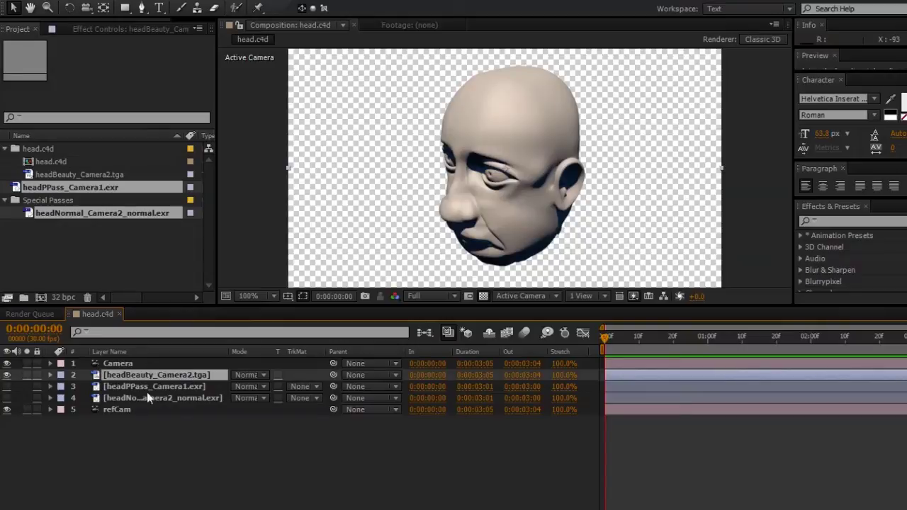
left_click(142, 4)
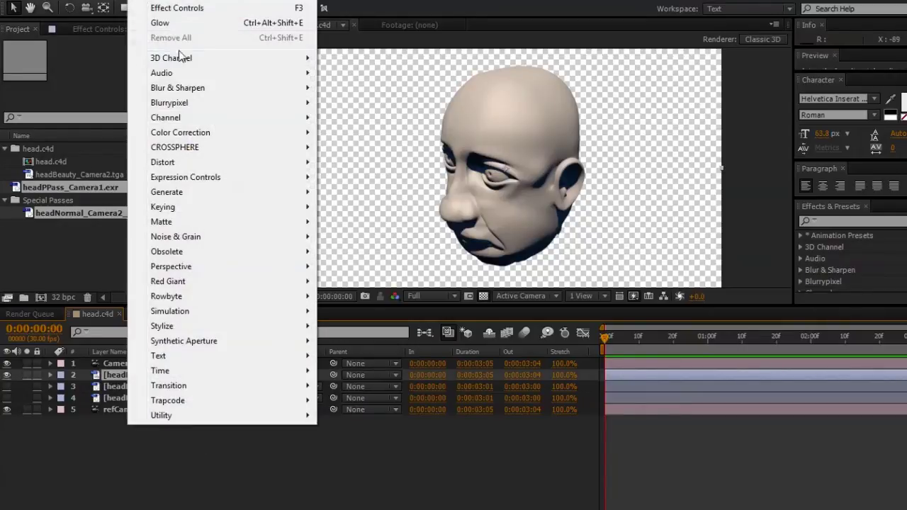
mouse_move(190, 104)
left_click(357, 105)
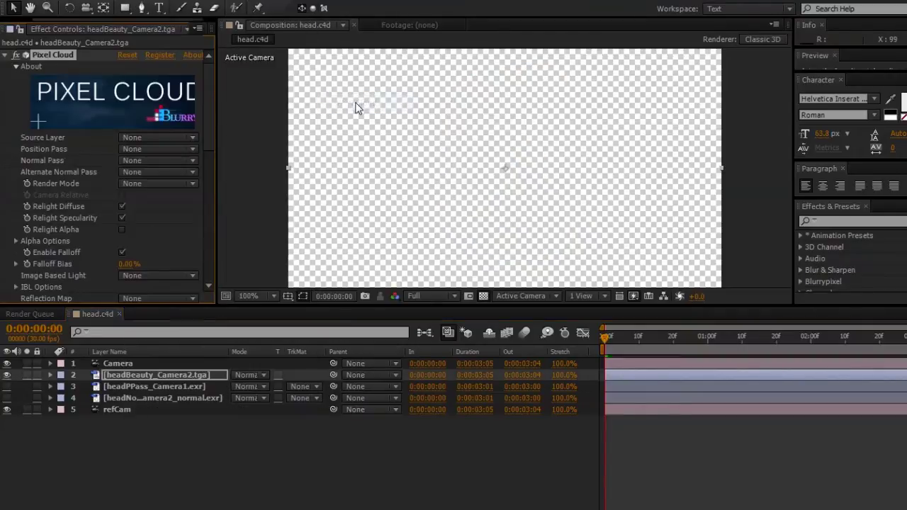
left_click(481, 295)
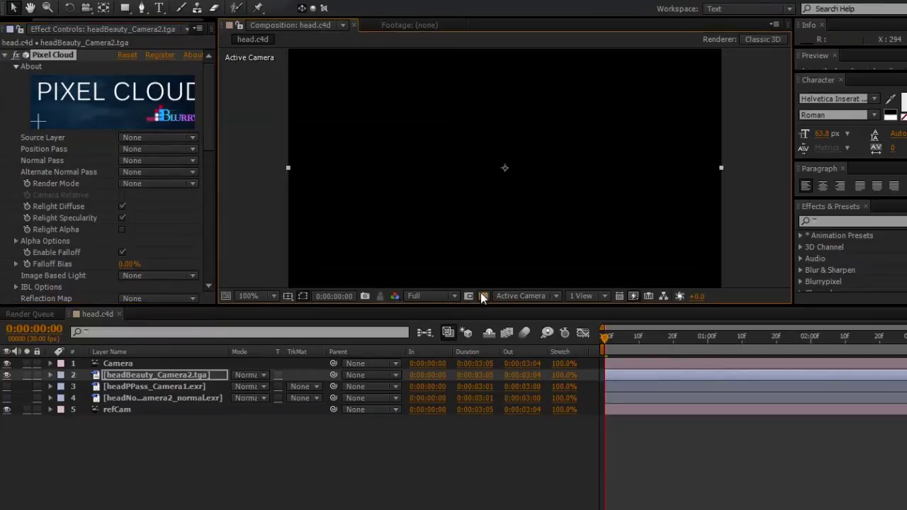
Set Source Layer headBeauty_Camera2.tga, Position Pass headPPass_Camera1.exr, Normal Pass headNormal_Camera2_normal.exr
left_click(158, 138)
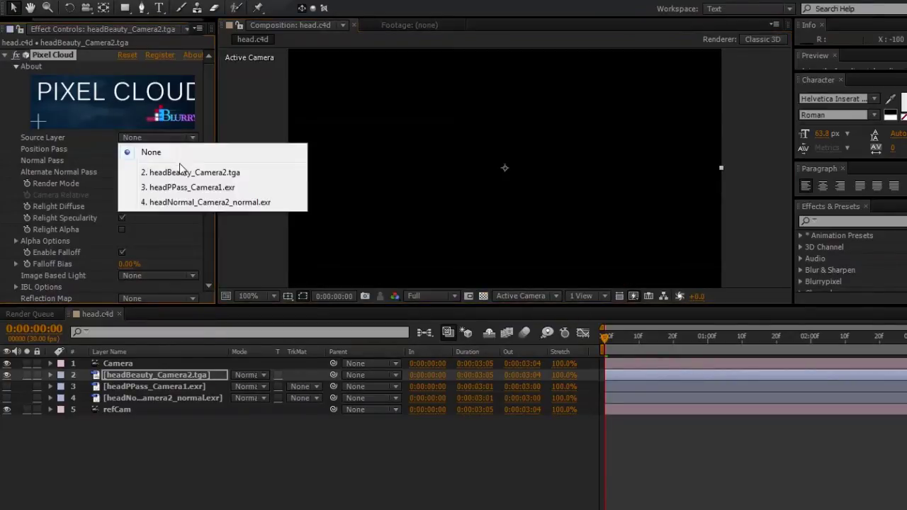
left_click(172, 174)
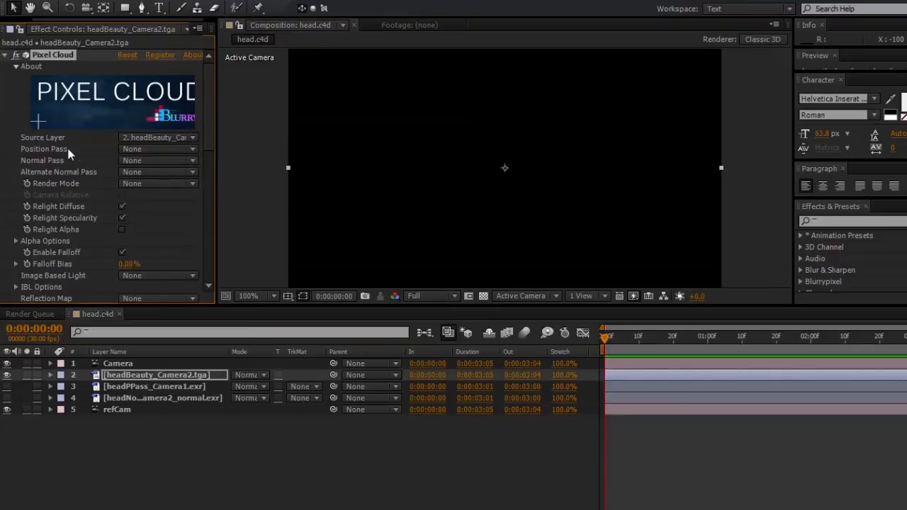
left_click(148, 149)
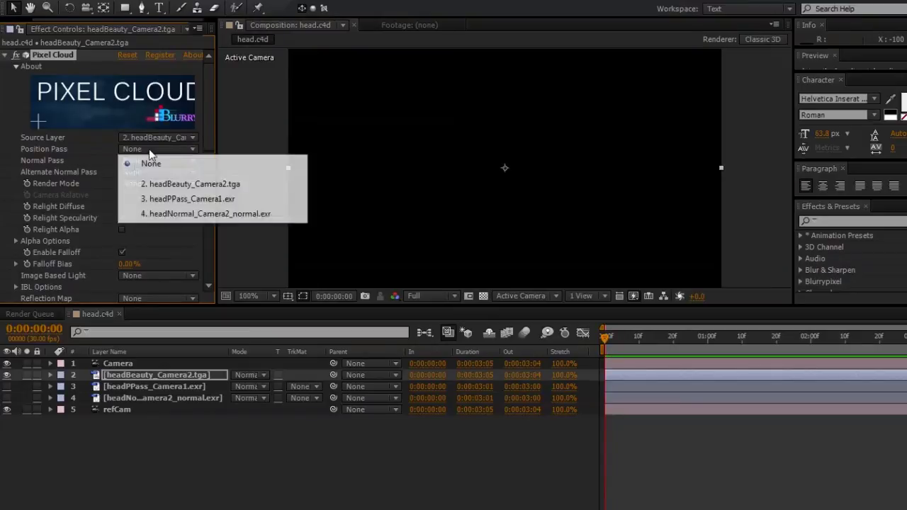
left_click(229, 200)
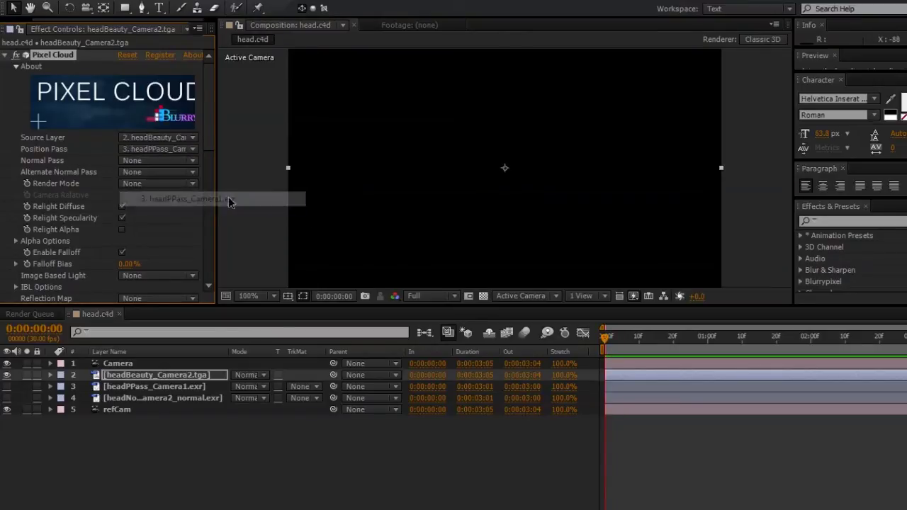
left_click(122, 160)
left_click(185, 225)
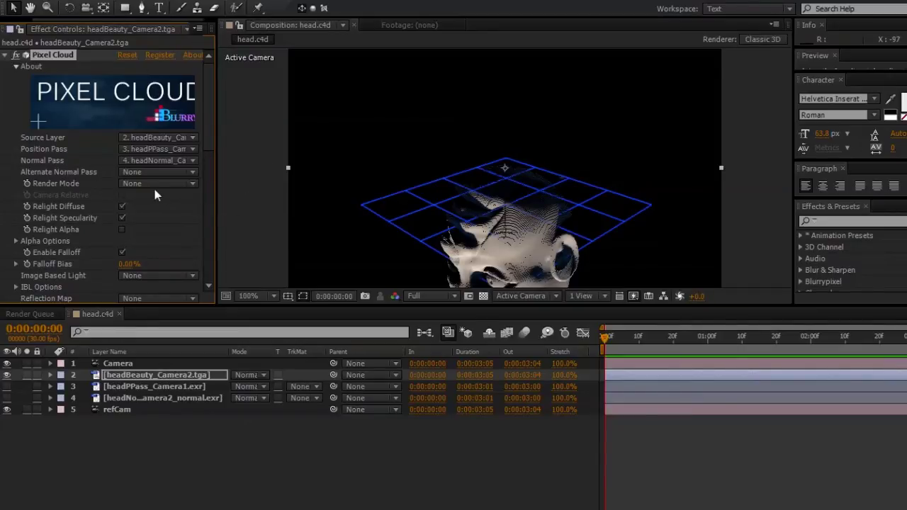
Invert Y in Pixel Cloud's Position Pass Adjustment so the head point cloud flips upright
scroll(155, 189, "down", 2)
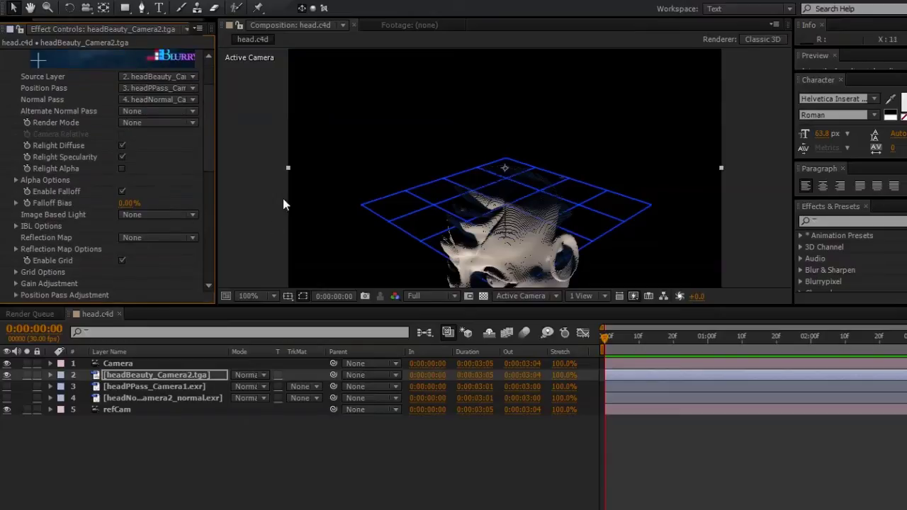
left_click_drag(209, 168, 208, 196)
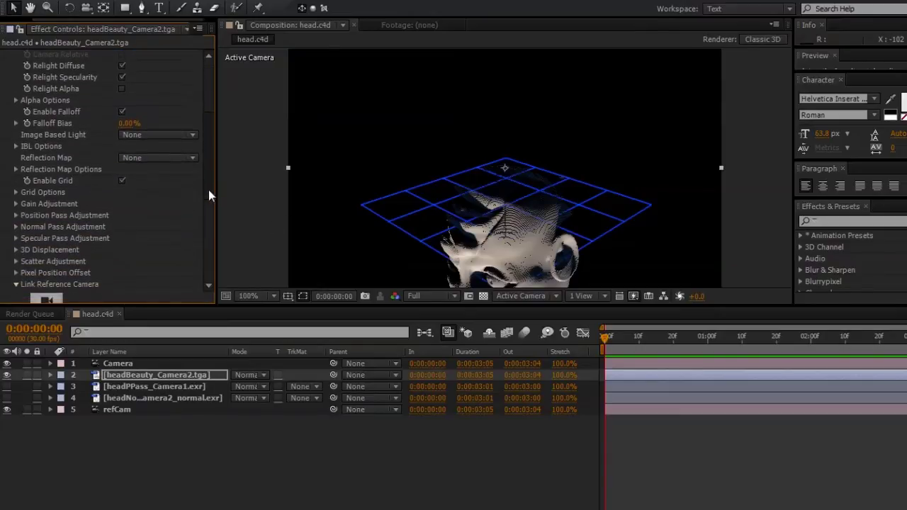
left_click(16, 216)
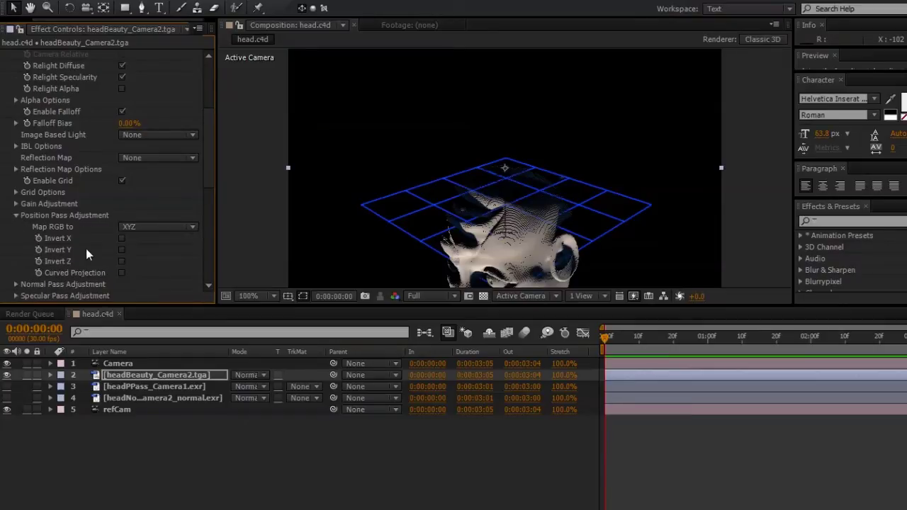
left_click(121, 249)
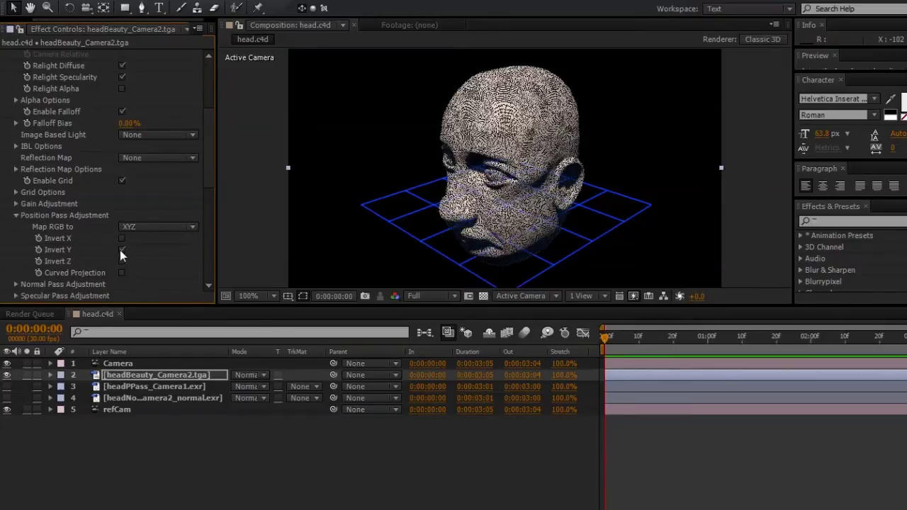
left_click(19, 216)
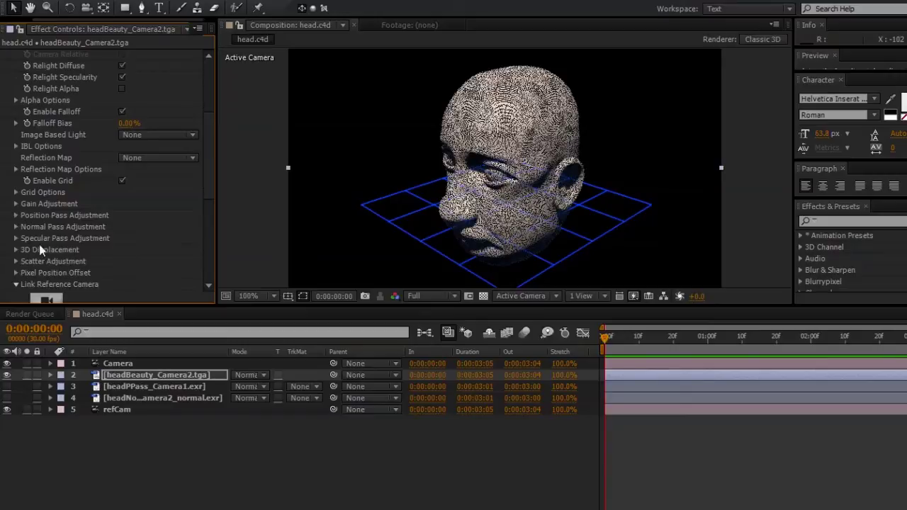
Enable Normal Invert Y and Remap Values in the Normal Pass Adjustment group
left_click(16, 227)
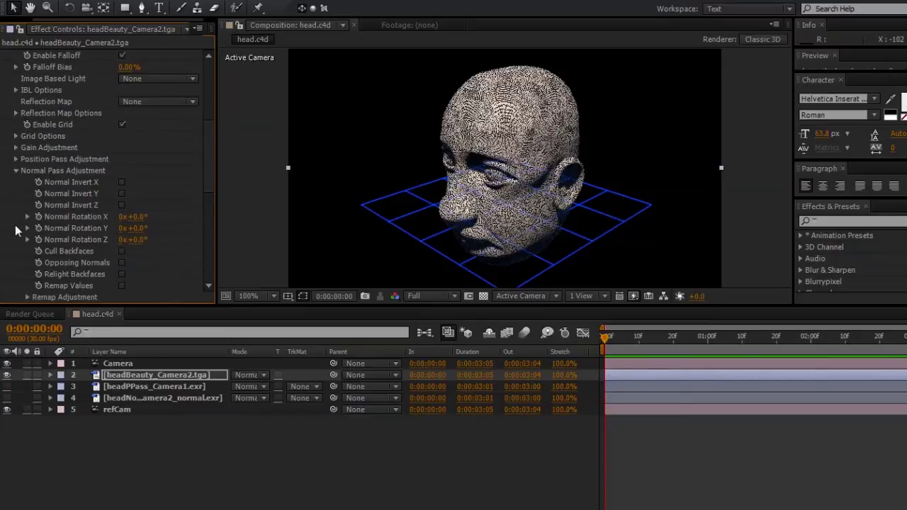
left_click(122, 193)
left_click(121, 285)
left_click(16, 171)
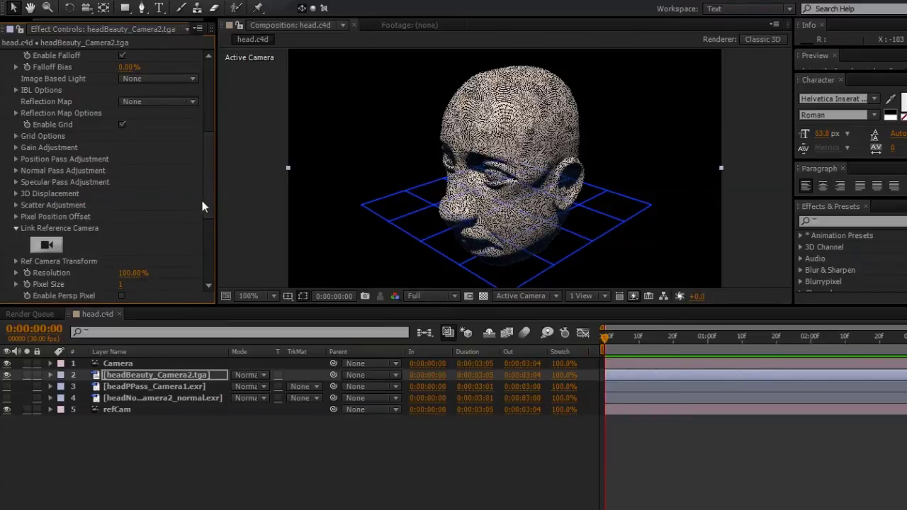
Link Pixel Cloud's reference camera to the Camera layer
left_click_drag(209, 204, 209, 219)
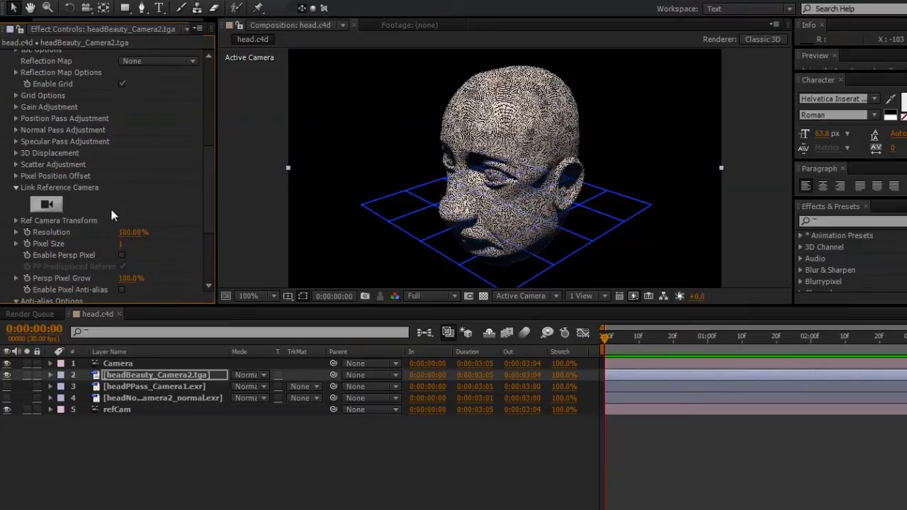
left_click(47, 205)
left_click(457, 250)
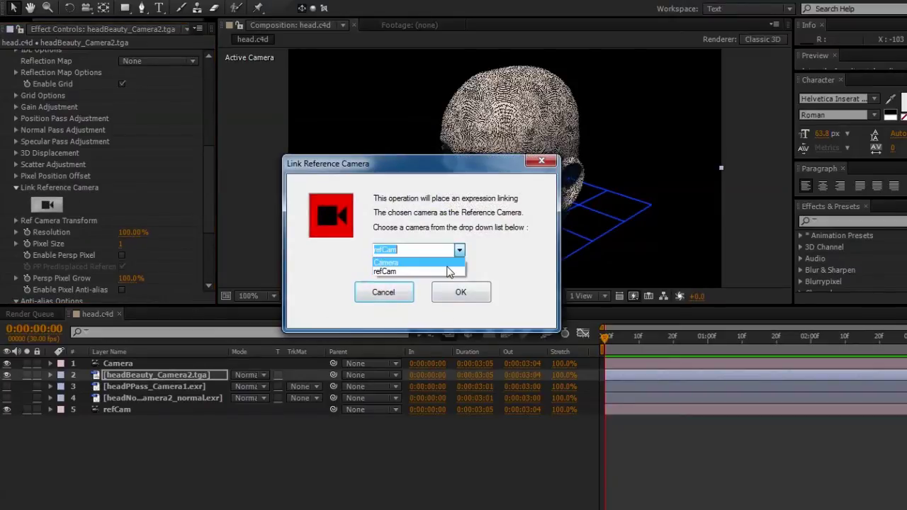
left_click(446, 270)
left_click(461, 292)
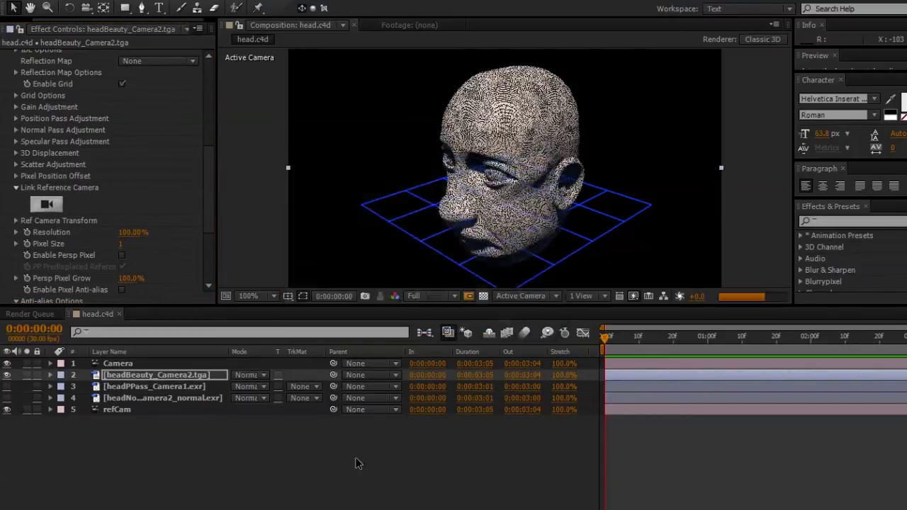
Try Render Mode 2D Relight and Quarter, then set it back to None
scroll(209, 202, "up", 3)
scroll(209, 158, "up", 5)
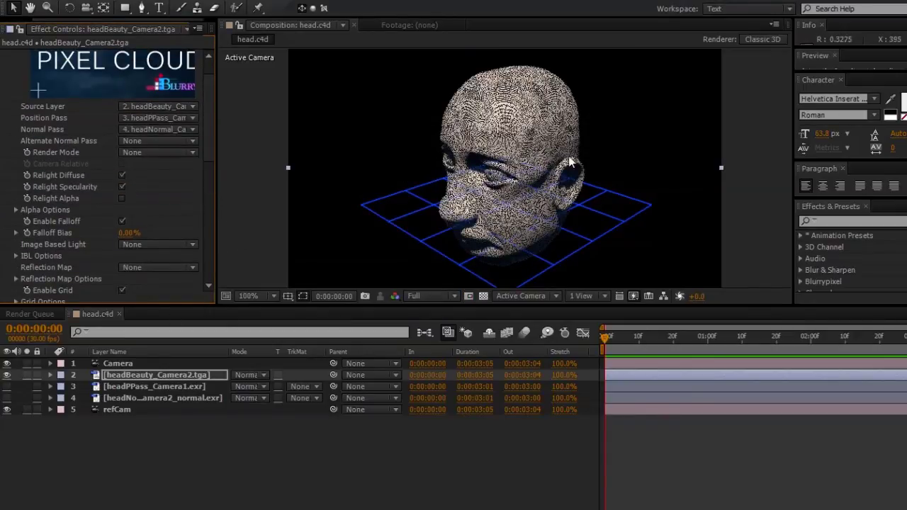
left_click(145, 154)
left_click(196, 186)
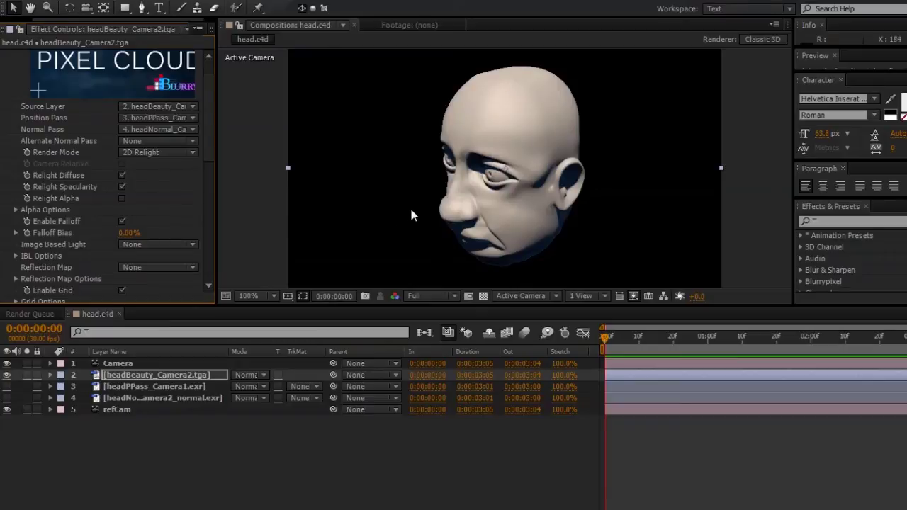
left_click(190, 153)
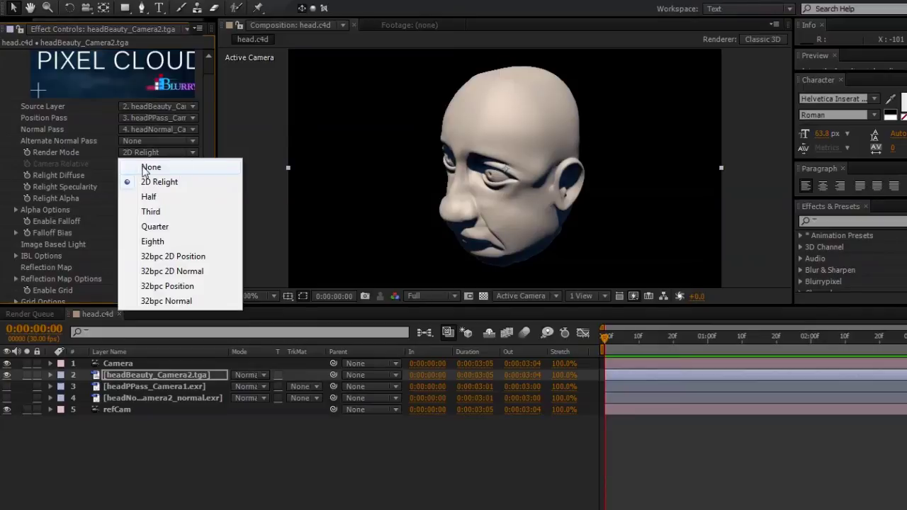
left_click(178, 231)
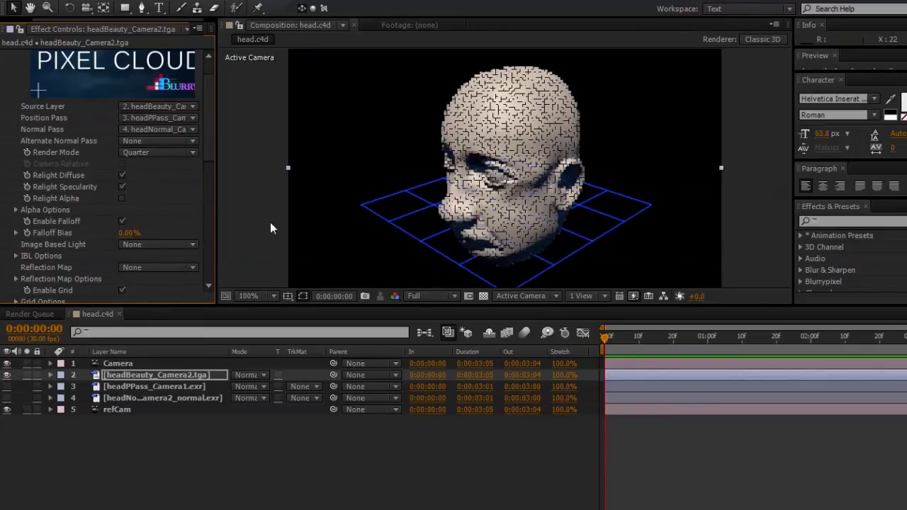
left_click(165, 153)
left_click(156, 168)
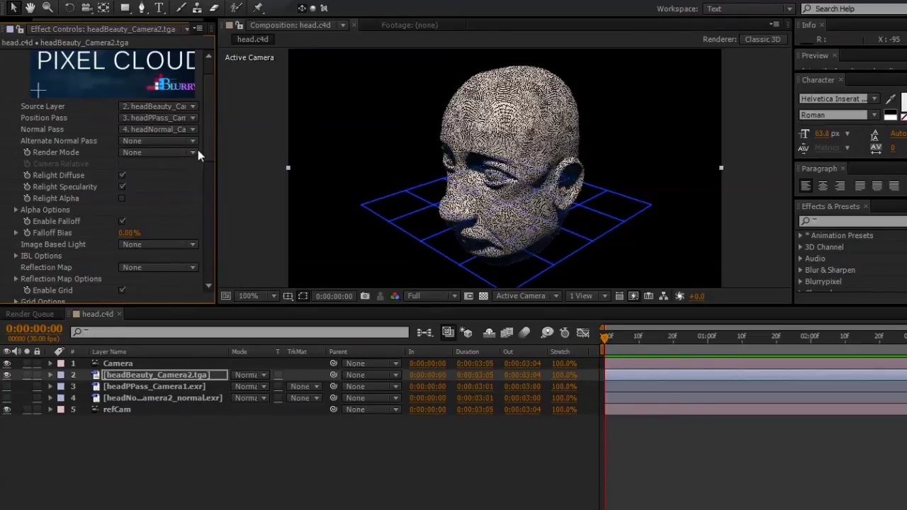
mouse_move(204, 150)
left_mouse_down()
mouse_move(204, 177)
mouse_move(204, 137)
left_mouse_up()
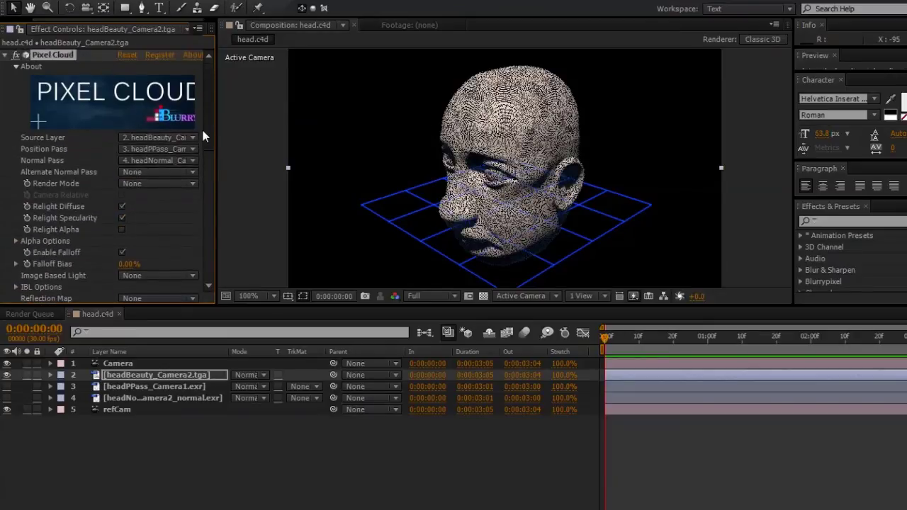
Create a new Point light layer with white colour and 100% intensity
right_click(194, 433)
mouse_move(225, 440)
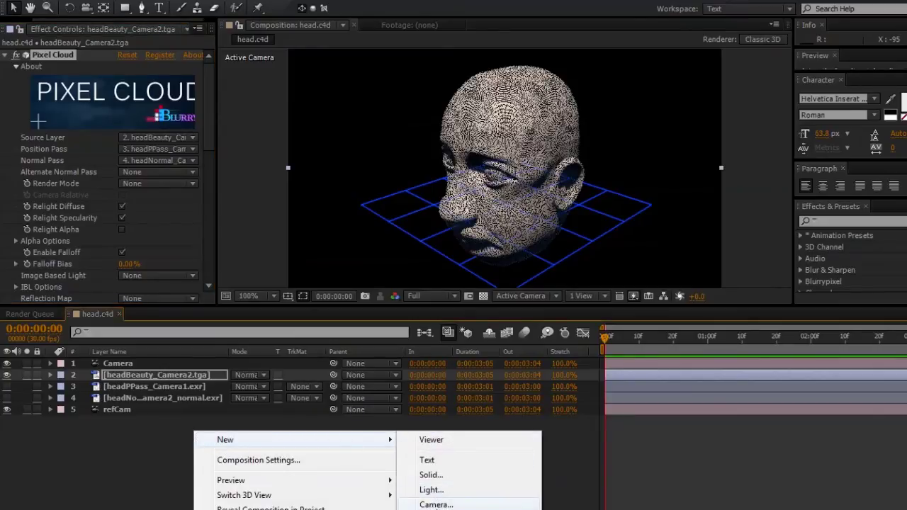
left_click(433, 490)
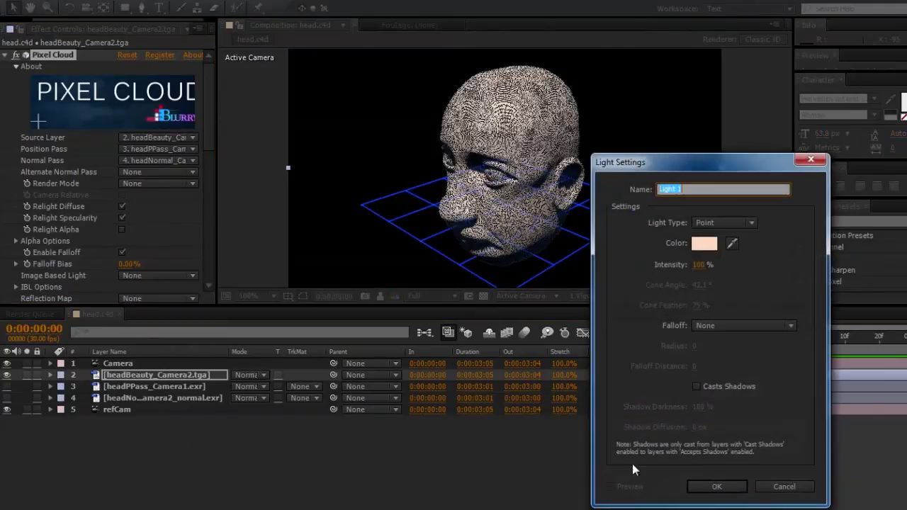
left_click(704, 243)
left_click_drag(182, 243, 41, 141)
key("Return")
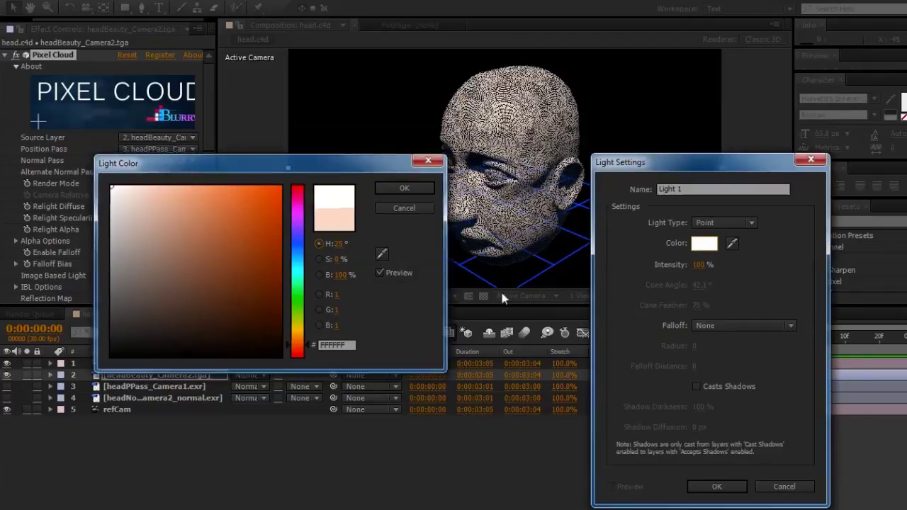
left_click(699, 264)
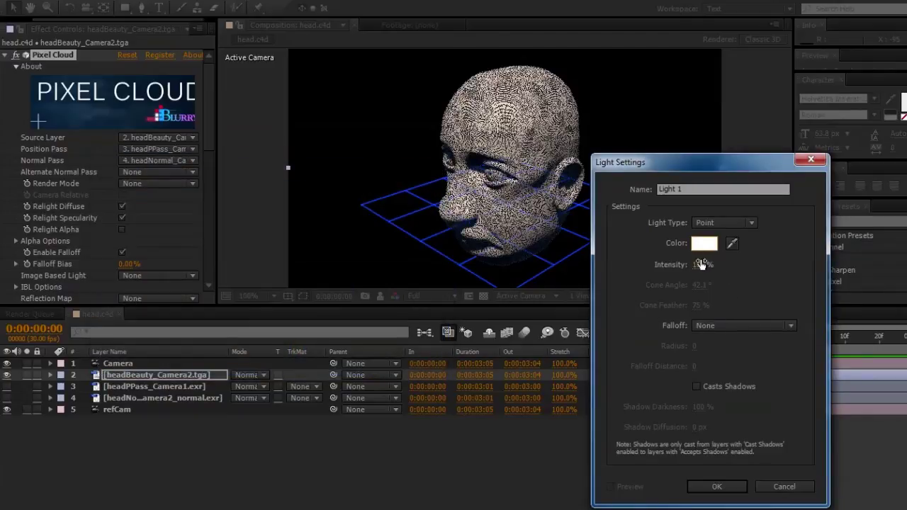
left_click(779, 288)
left_click(717, 486)
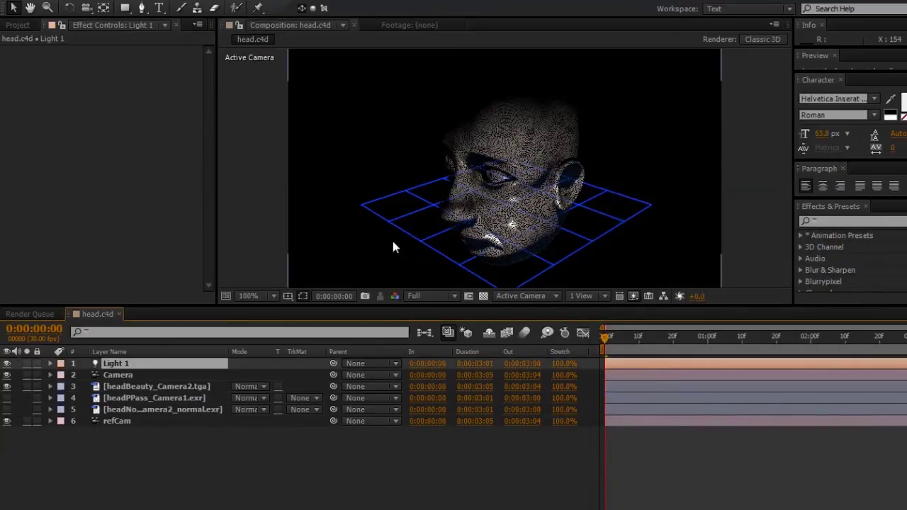
Set Light 1's Position to 0, 0, 0
key("p")
left_click(245, 375)
type("0")
key("Tab")
type("0")
key("Tab")
type("0")
key("Return")
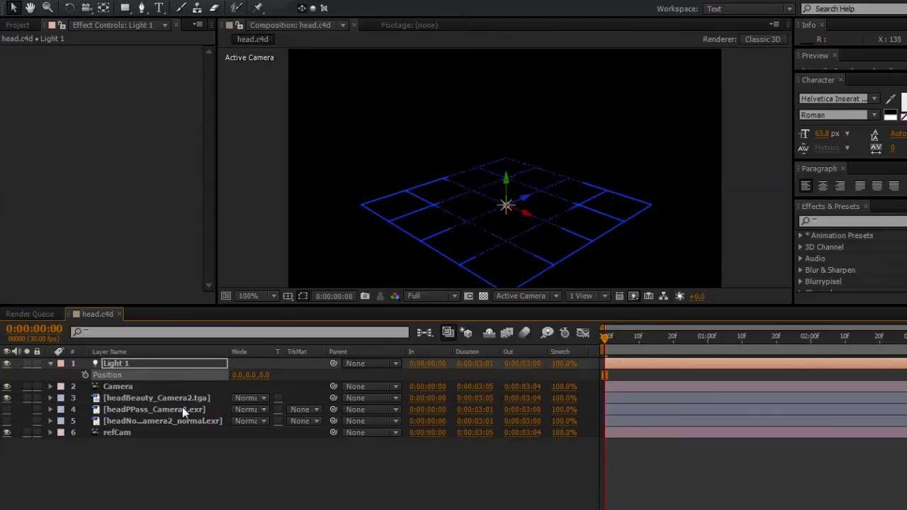
Collapse all layer properties and show only Light 1's Position
key("ctrl+a")
key("ctrl+grave")
key("ctrl+shift+a")
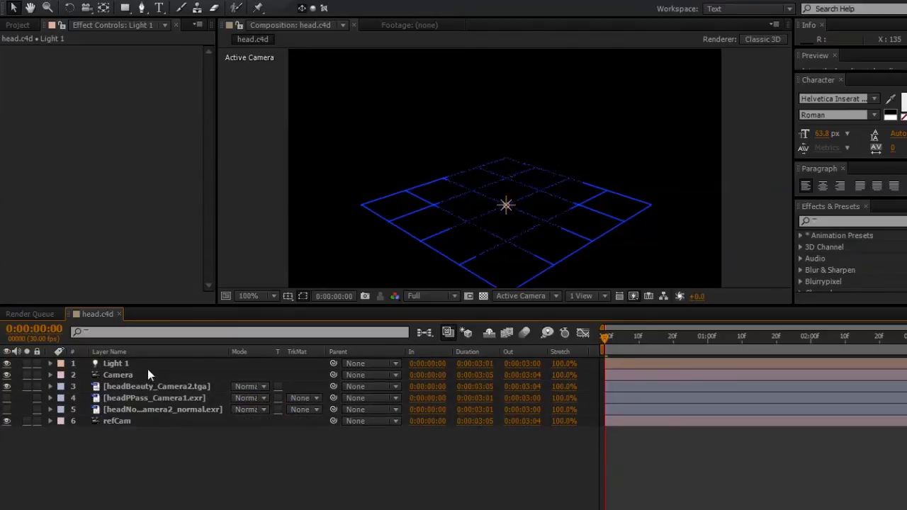
left_click(149, 363)
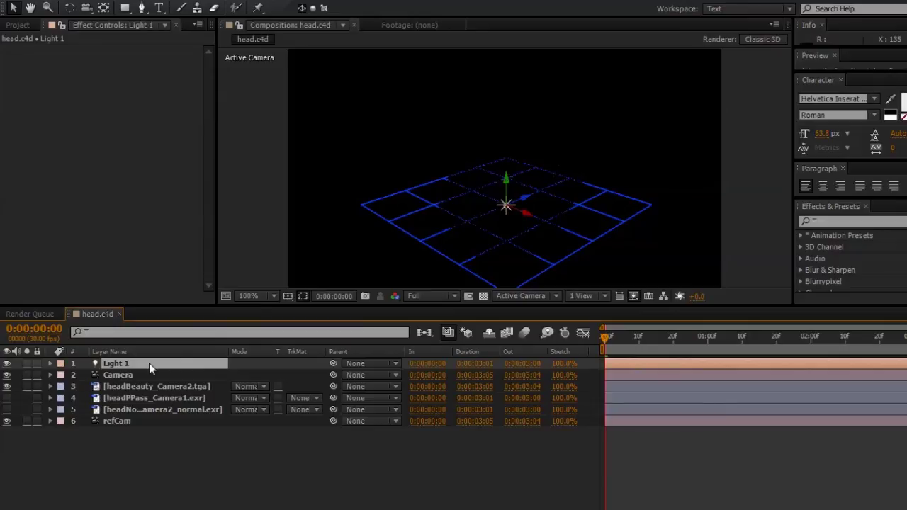
key("p")
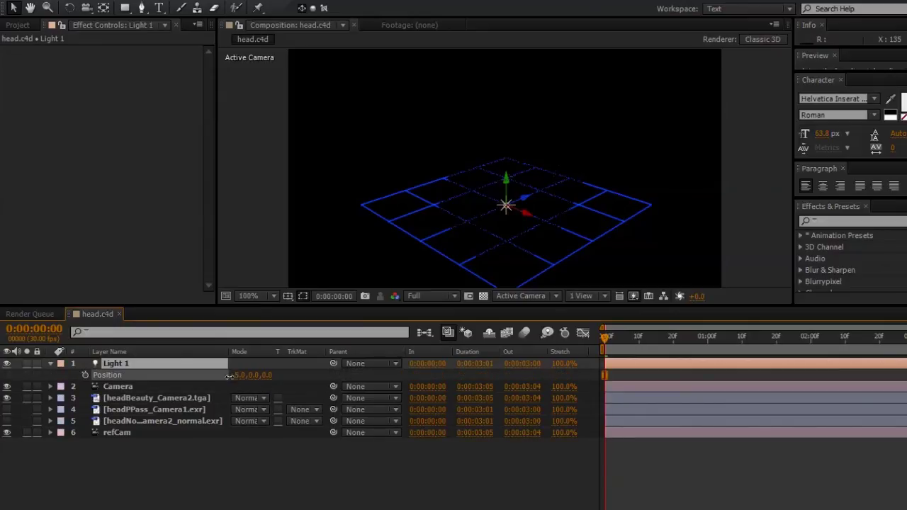
Scrub Light 1's Position to -109, -84, -169 and return to the first frame
left_click_drag(229, 377, 183, 396)
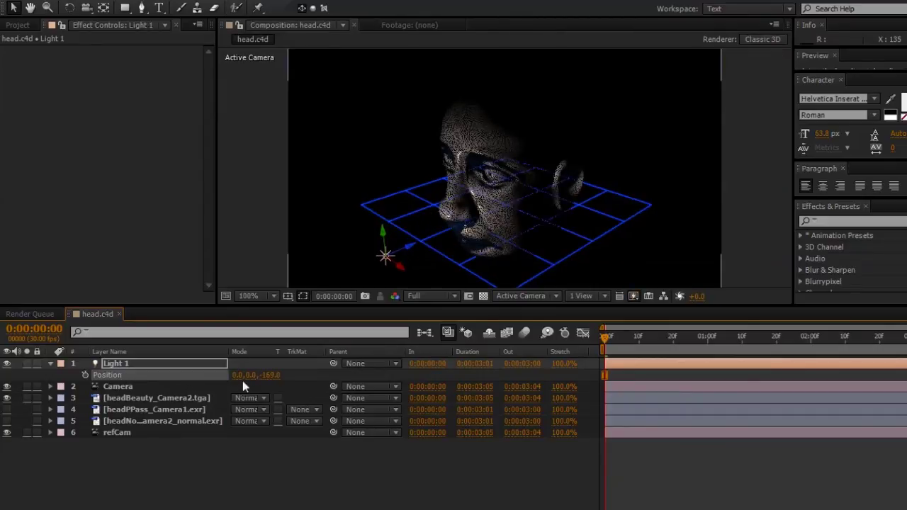
left_click_drag(247, 376, 185, 397)
left_click_drag(233, 382, 185, 396)
left_click_drag(613, 345, 722, 346)
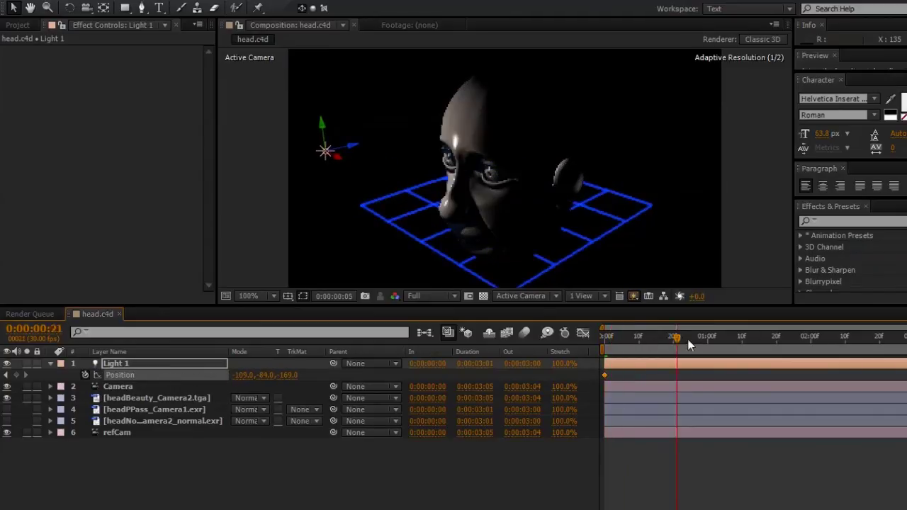
key("Home")
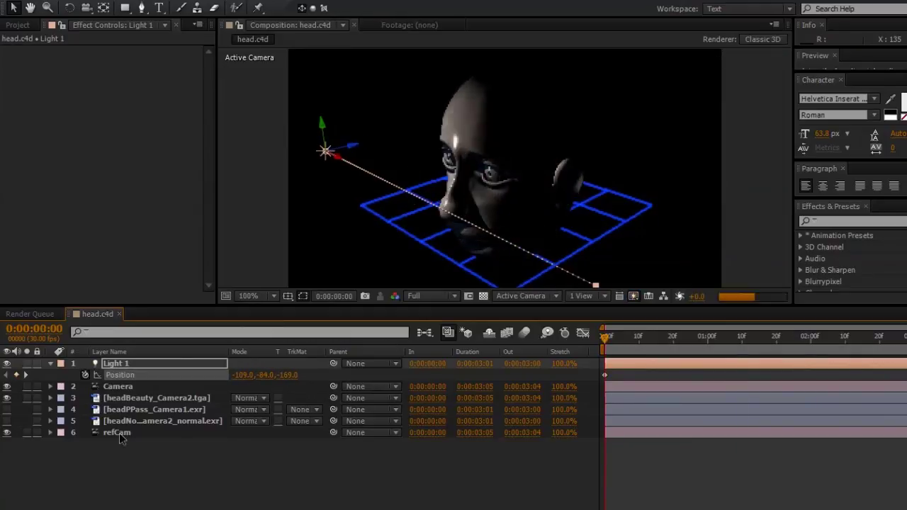
Set headBeauty_Camera2.tga's Pixel Cloud Render Mode to 2D Relight and return to frame 0
left_click(156, 397)
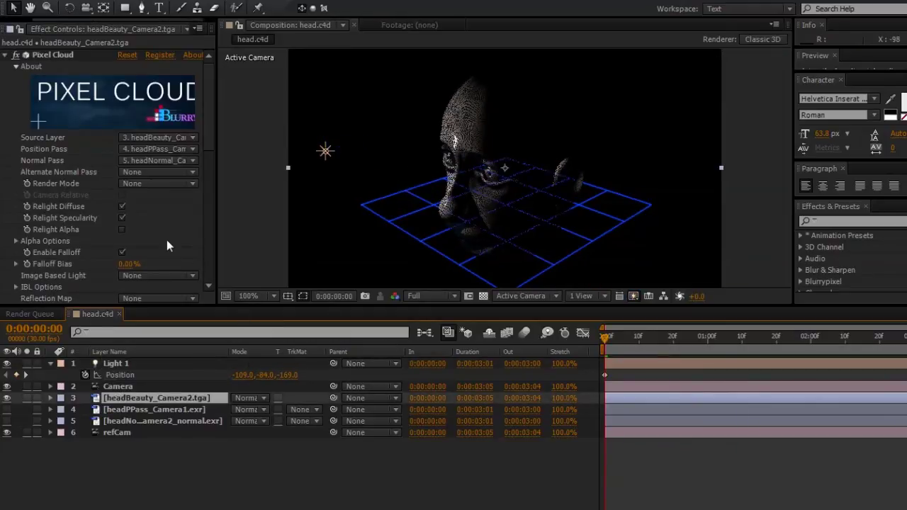
left_click(189, 185)
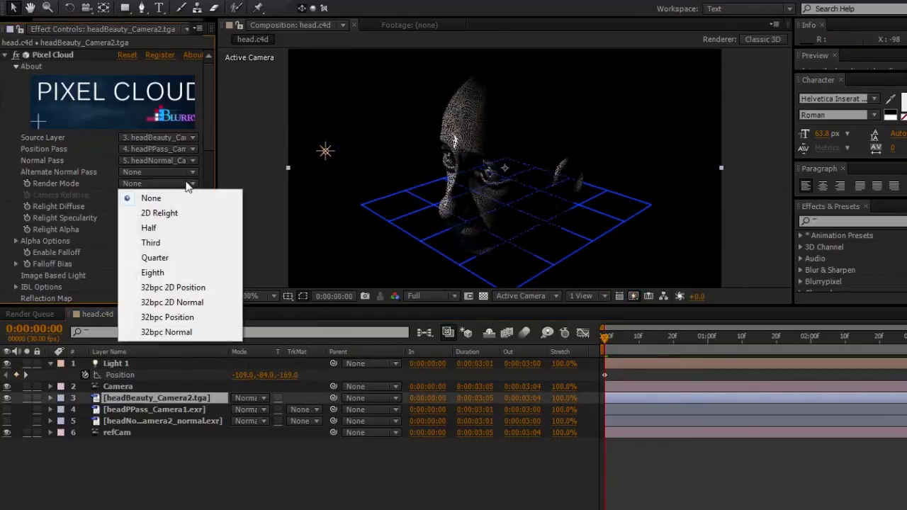
left_click(160, 213)
left_click_drag(678, 341, 541, 342)
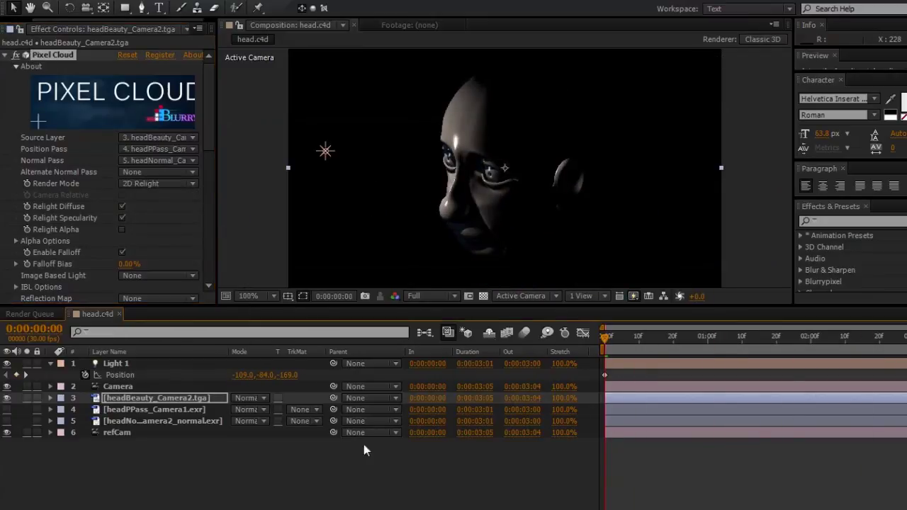